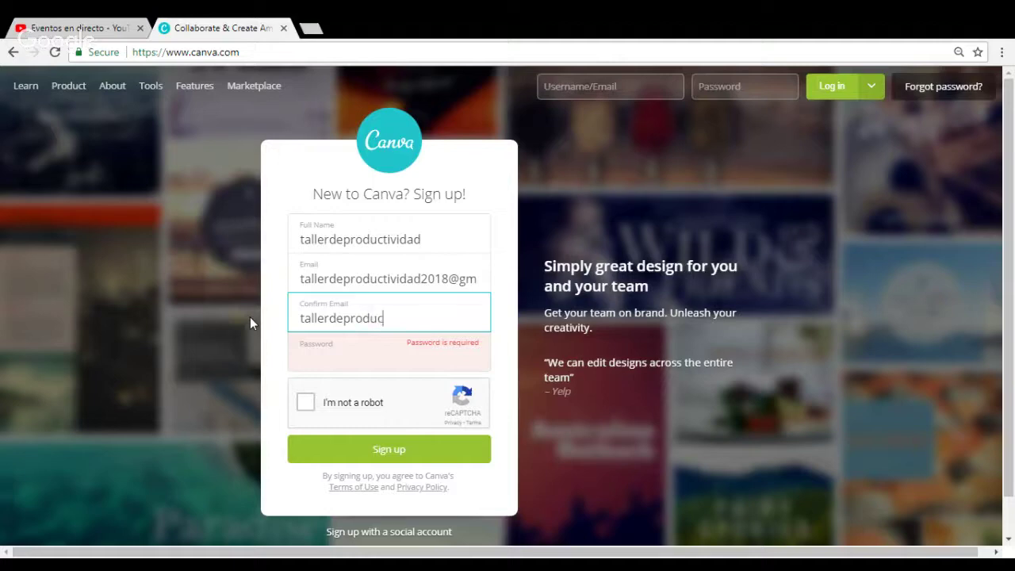
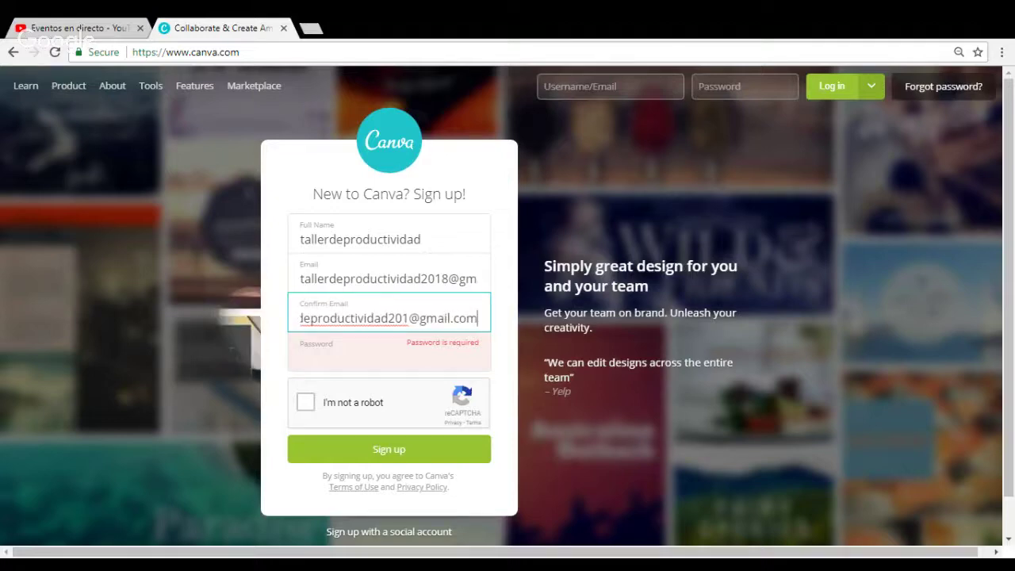
- Fill in the sign-up e-mail address and enter the account password
{"action": "key", "text": "Tab"}
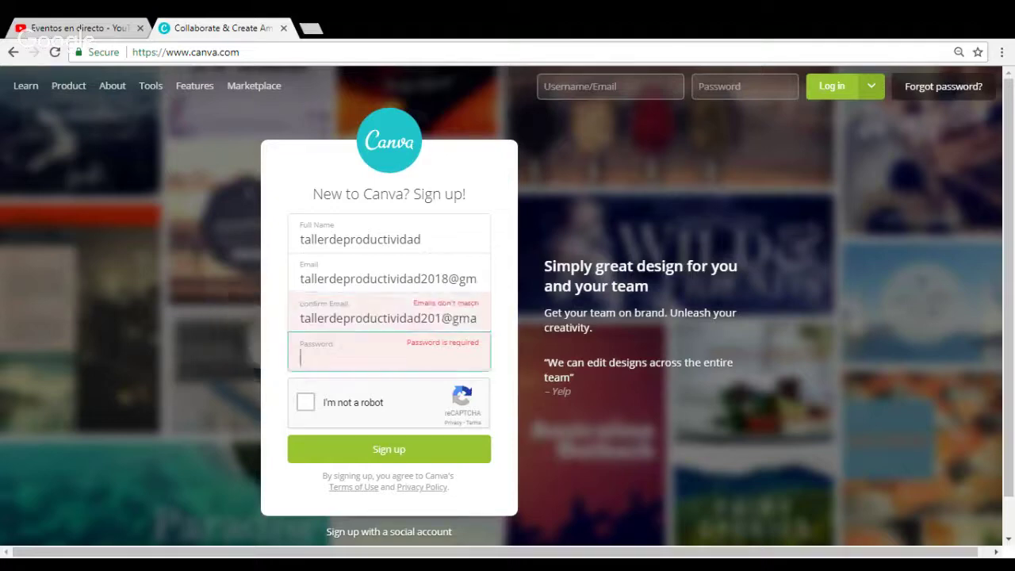
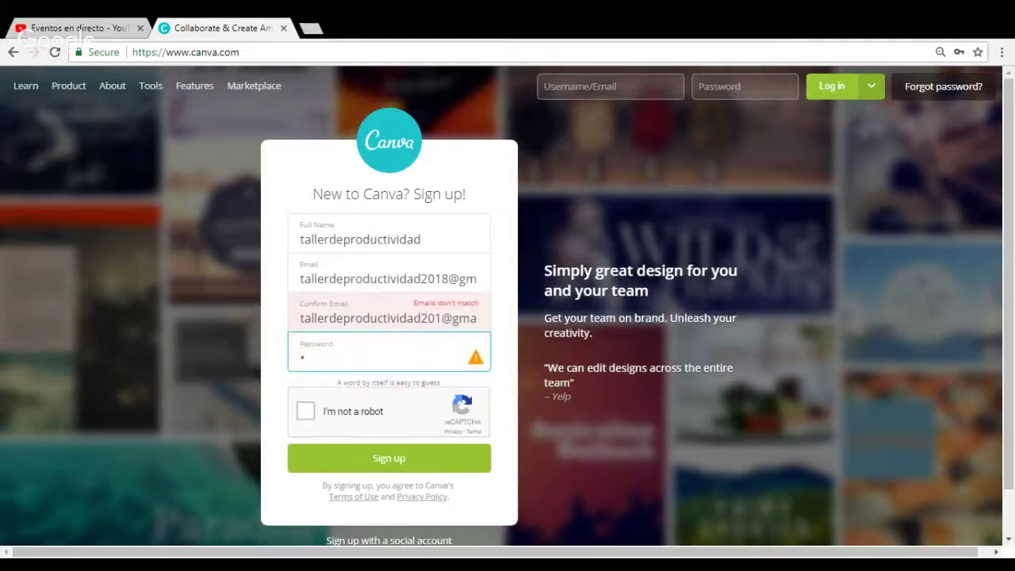
{"action": "key", "text": "BackSpace"}
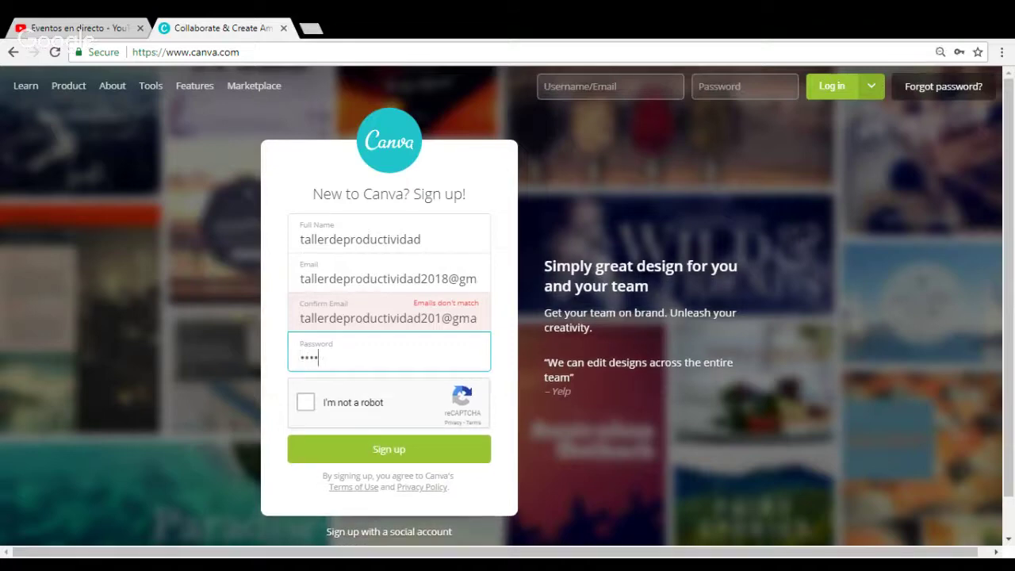
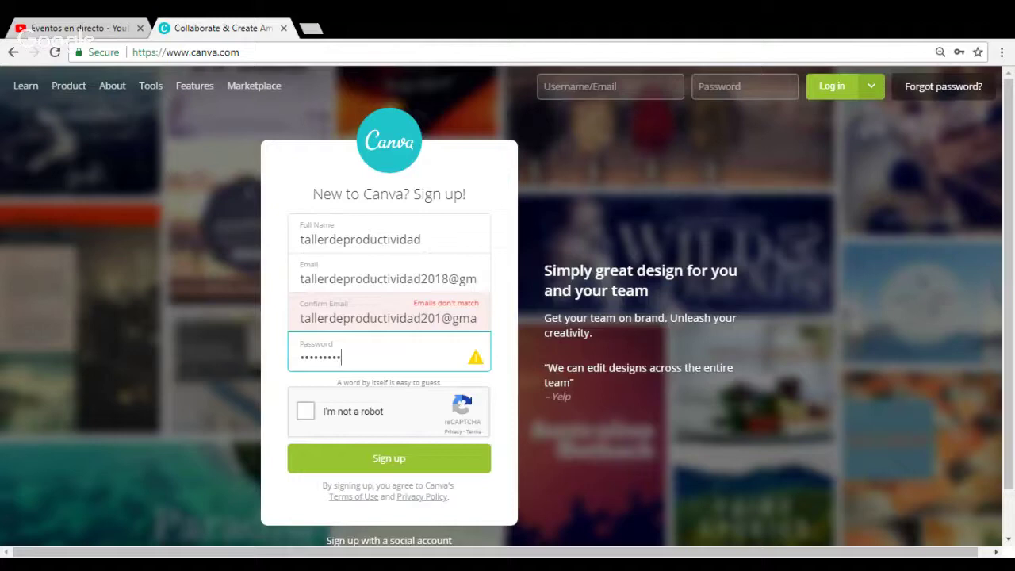
- Pass the robot check by marking the three store-front images and submitting
{"action": "left_click", "coordinate": [303, 408]}
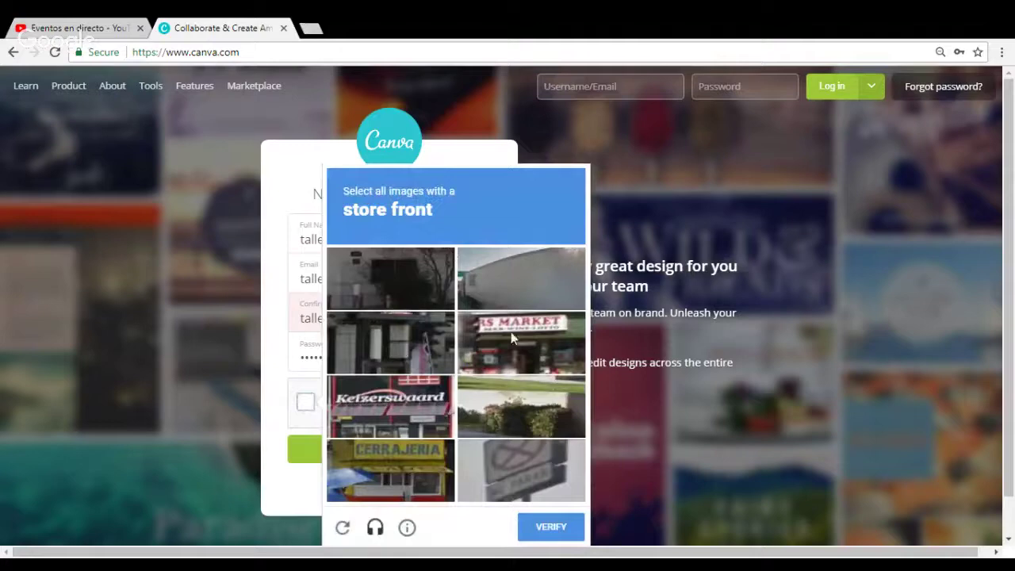
{"action": "left_click", "coordinate": [511, 332]}
{"action": "left_click", "coordinate": [403, 457]}
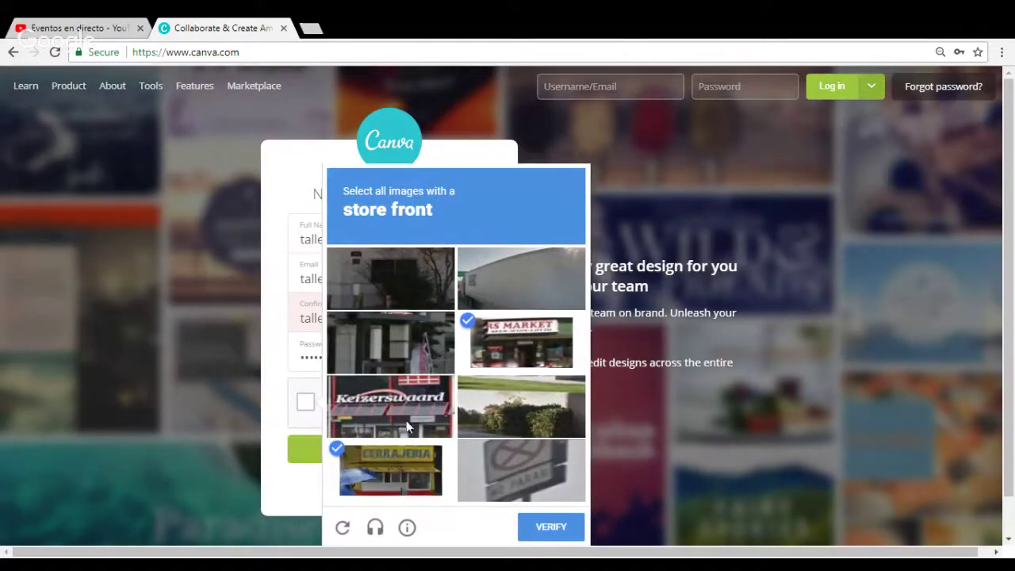
{"action": "left_click", "coordinate": [412, 426]}
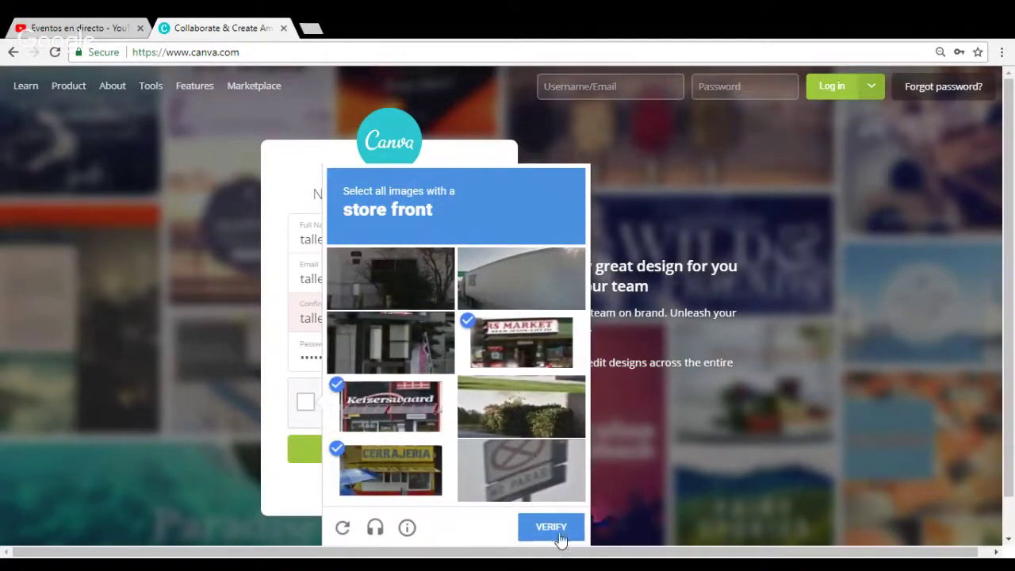
{"action": "left_click", "coordinate": [559, 528]}
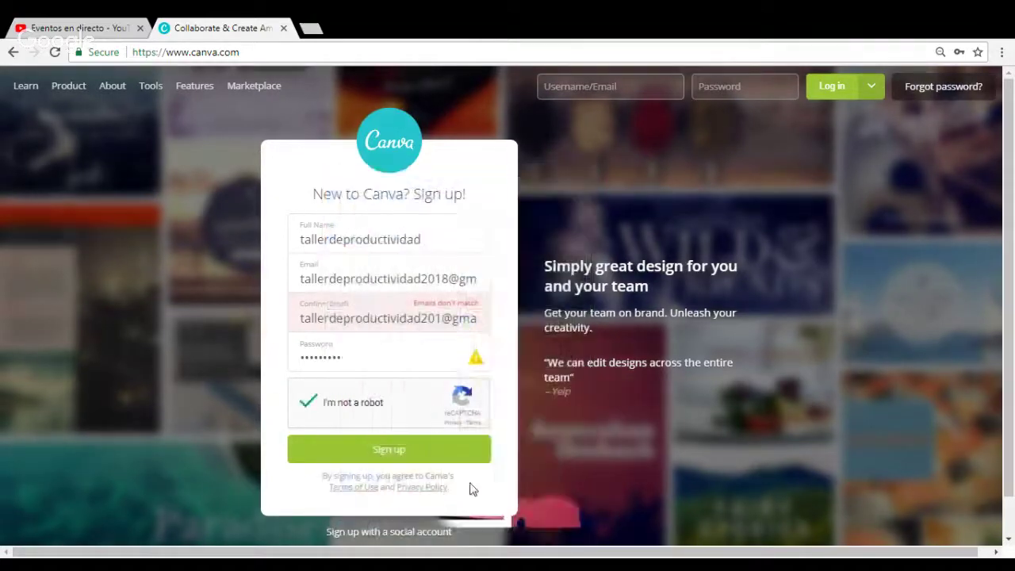
- Retype the confirmation e-mail so it matches the sign-up e-mail address
{"action": "left_click", "coordinate": [393, 450]}
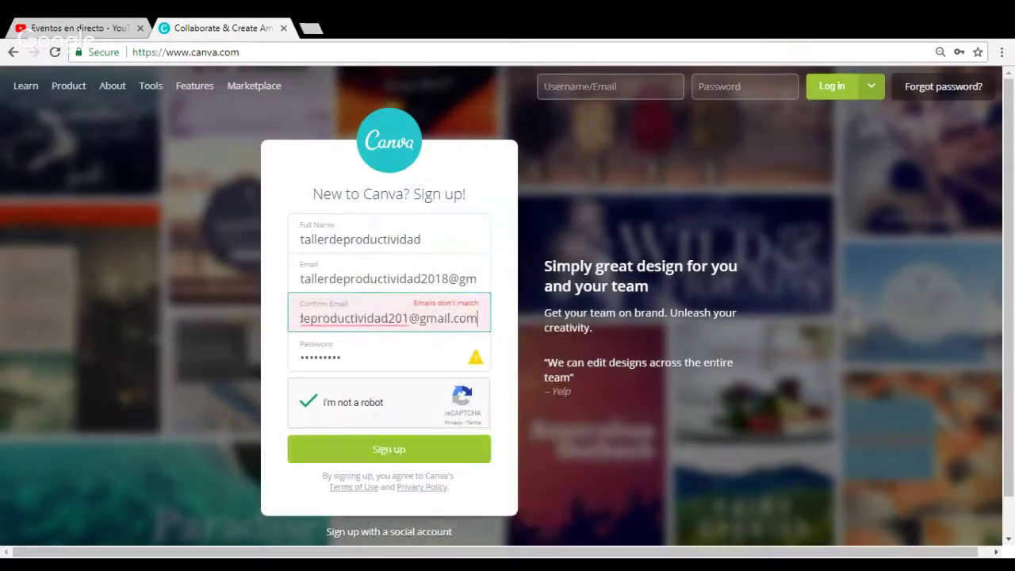
{"action": "left_click_drag", "start_coordinate": [478, 318], "coordinate": [355, 318]}
{"action": "key", "text": "BackSpace"}
{"action": "key", "text": "BackSpace"}
{"action": "key", "text": "BackSpace"}
{"action": "key", "text": "BackSpace"}
{"action": "key", "text": "BackSpace"}
{"action": "key", "text": "BackSpace"}
{"action": "key", "text": "BackSpace"}
{"action": "key", "text": "BackSpace"}
{"action": "key", "text": "BackSpace"}
{"action": "key", "text": "BackSpace"}
{"action": "key", "text": "BackSpace"}
{"action": "key", "text": "BackSpace"}
{"action": "key", "text": "BackSpace"}
{"action": "key", "text": "BackSpace"}
{"action": "key", "text": "BackSpace"}
{"action": "key", "text": "BackSpace"}
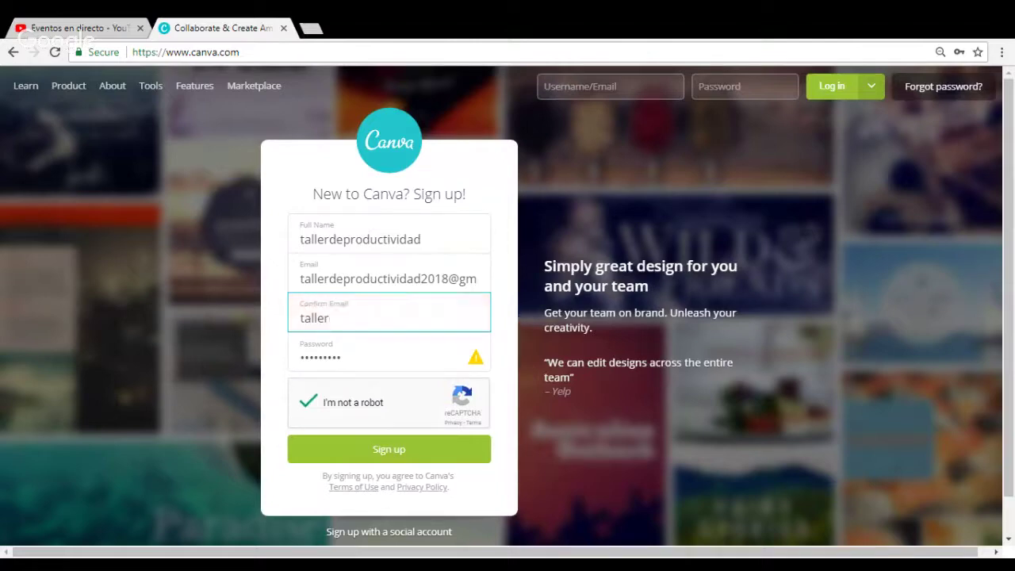
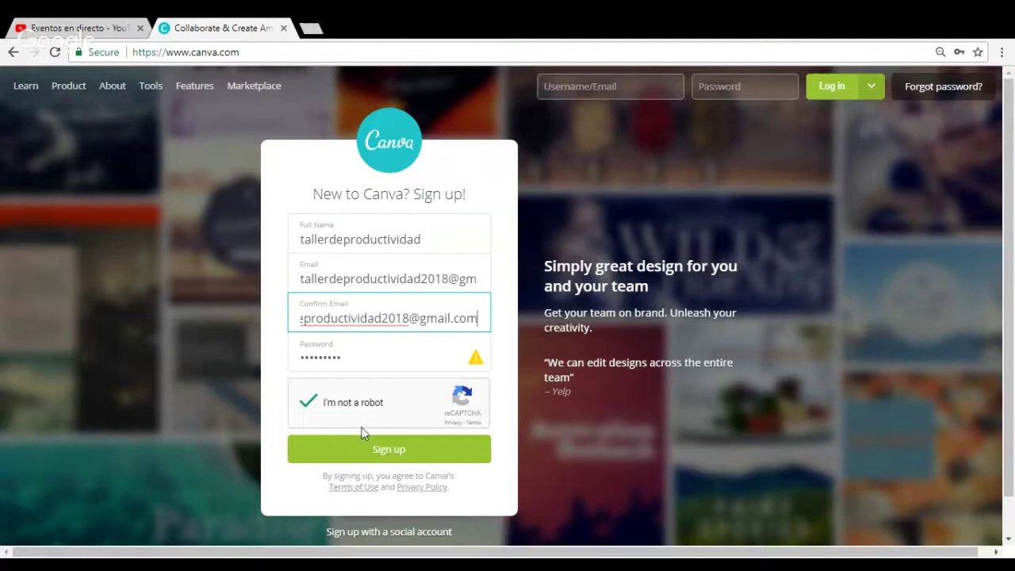
- Submit sign-up, answer Business Owner or Manager, and skip inviting team members
{"action": "left_click", "coordinate": [387, 452]}
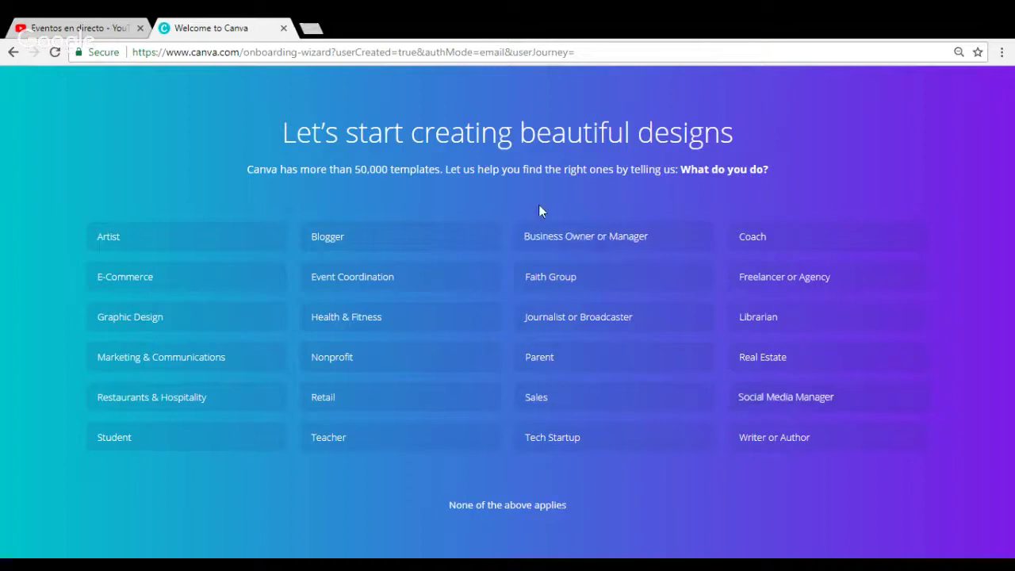
{"action": "left_click", "coordinate": [611, 243]}
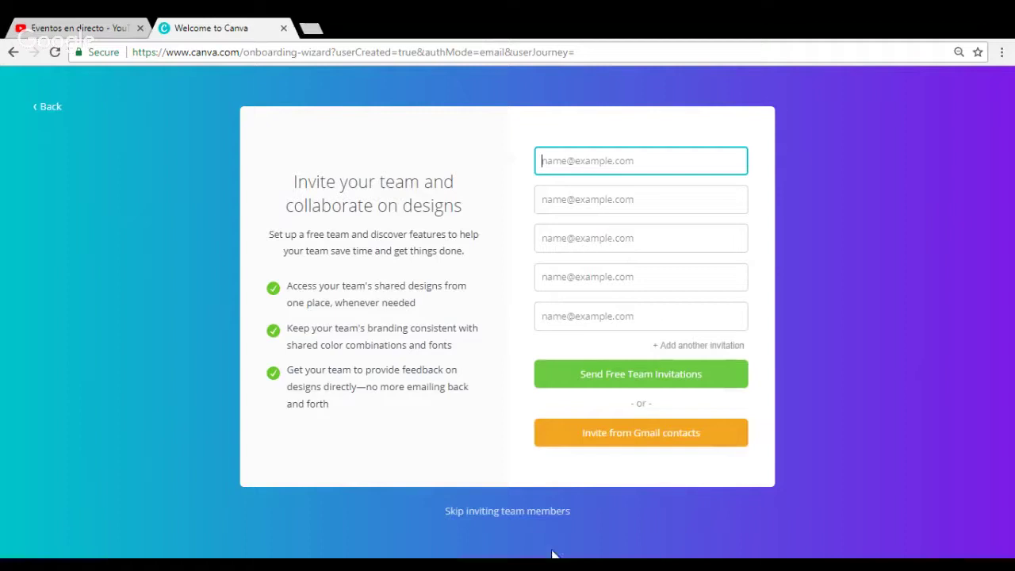
{"action": "left_click", "coordinate": [528, 516]}
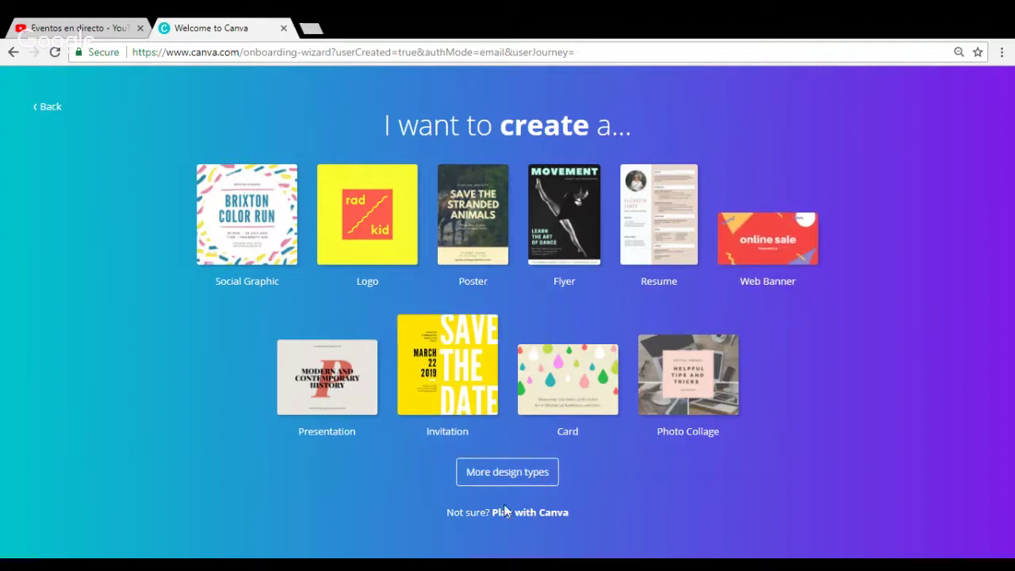
- Go from More design types to the Find templates marketplace
{"action": "left_click", "coordinate": [529, 475]}
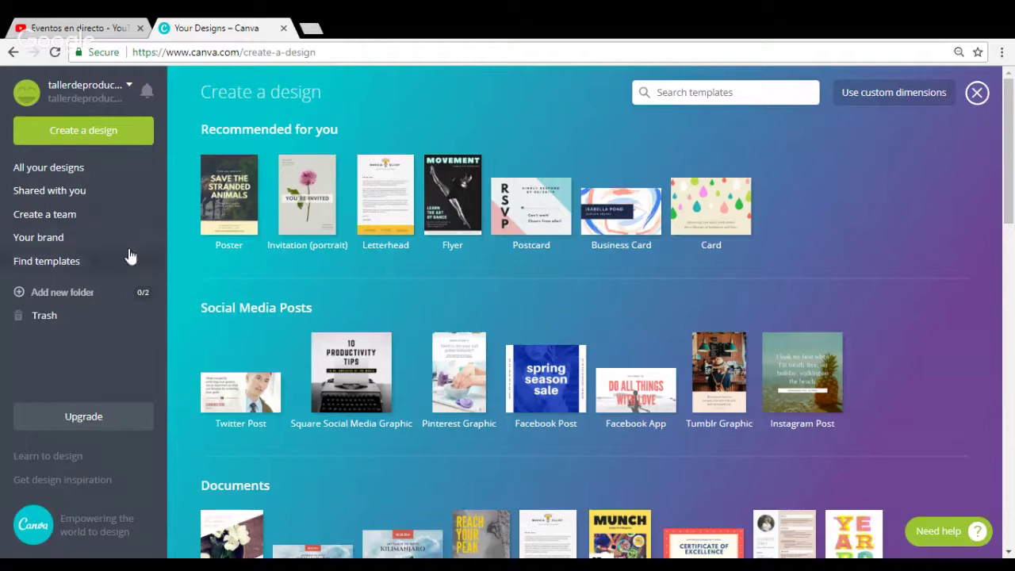
{"action": "left_click", "coordinate": [77, 265]}
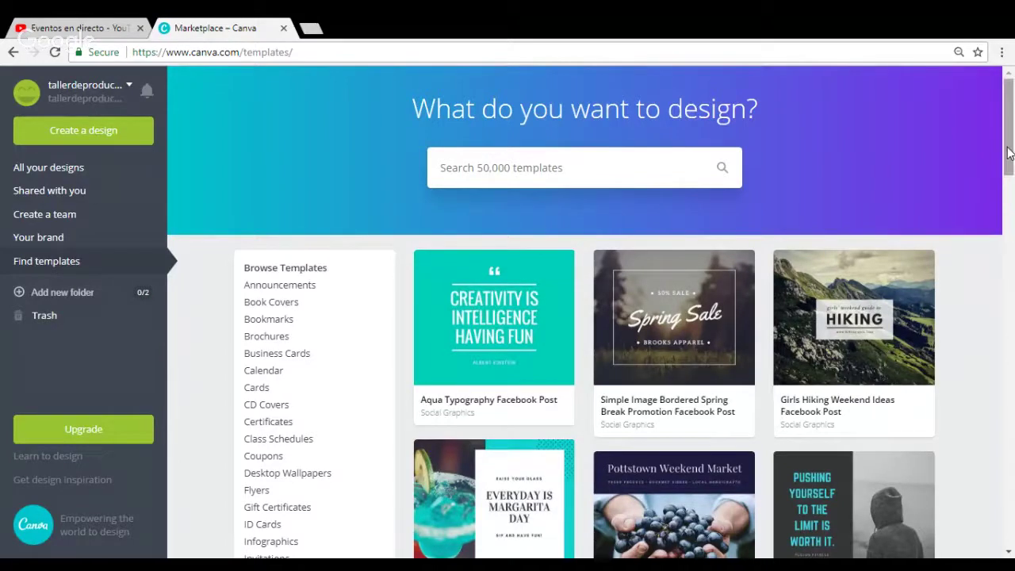
- Scroll through the templates page, then go to the Your brand page
{"action": "scroll", "coordinate": [1009, 155], "scroll_direction": "down", "scroll_amount": 1}
{"action": "left_click_drag", "start_coordinate": [1009, 155], "coordinate": [1011, 207]}
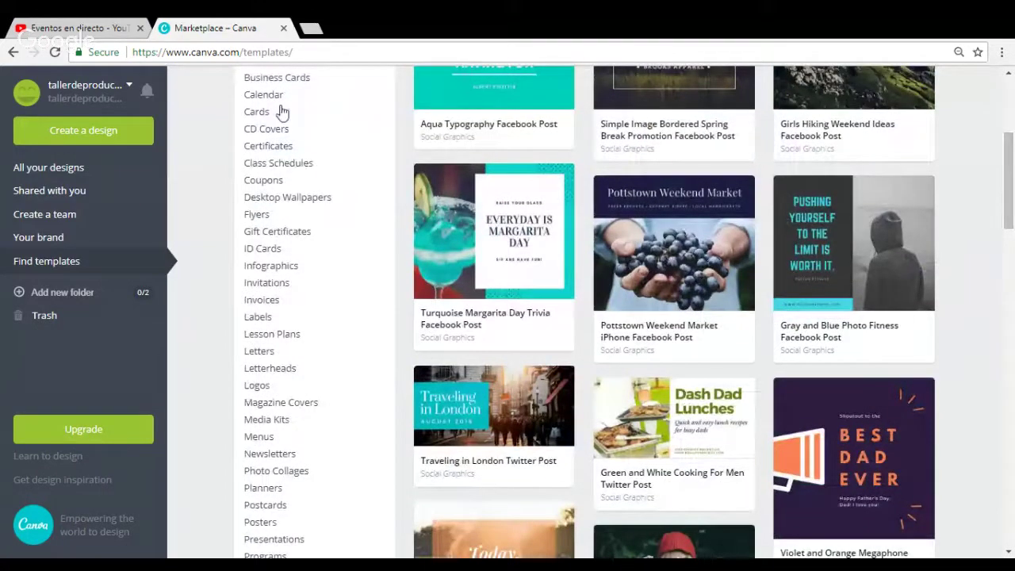
{"action": "left_click", "coordinate": [54, 239]}
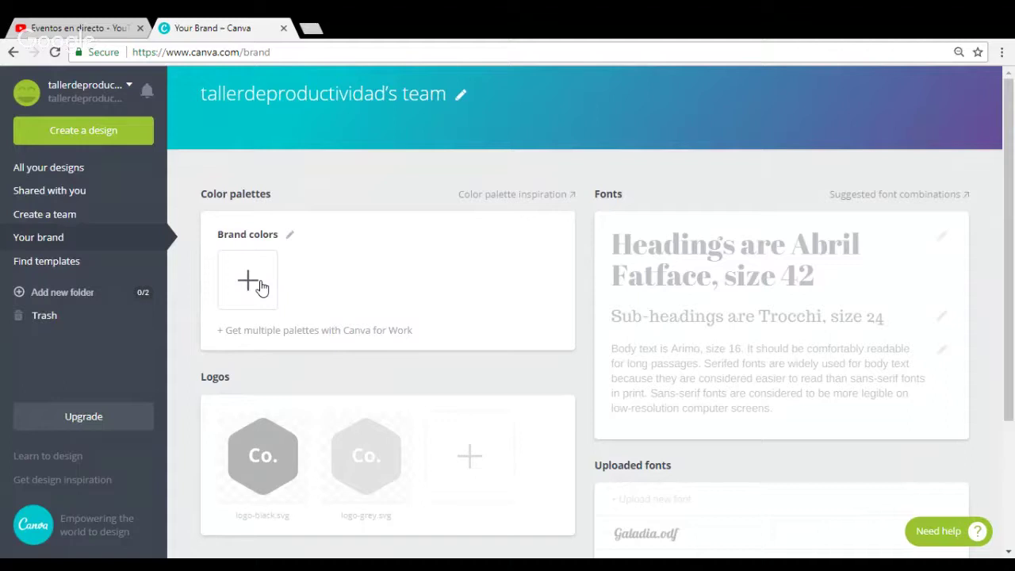
- Add magenta e944e3 to the brand colors and close the colour picker
{"action": "left_click", "coordinate": [261, 288]}
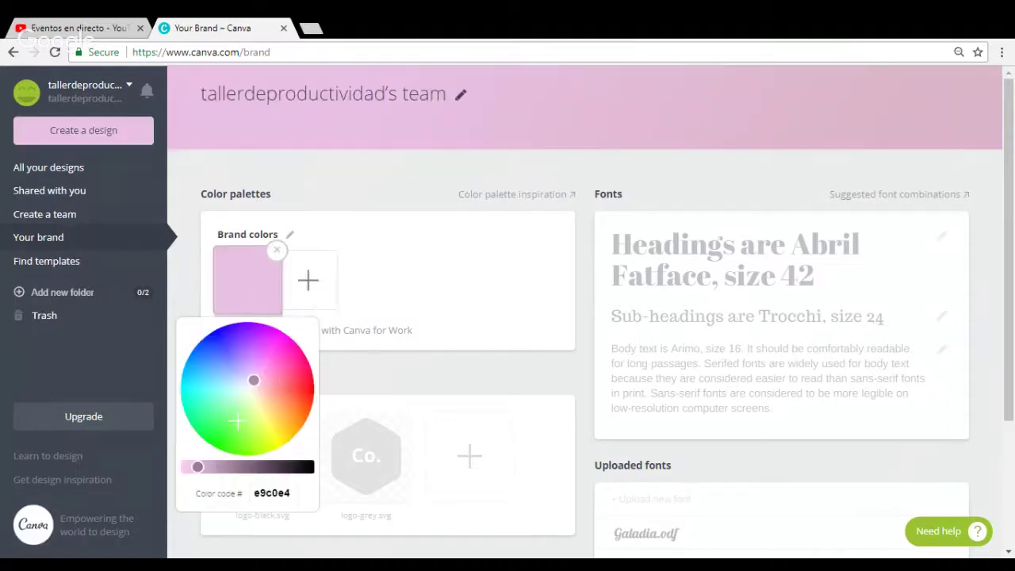
{"action": "left_click", "coordinate": [270, 352]}
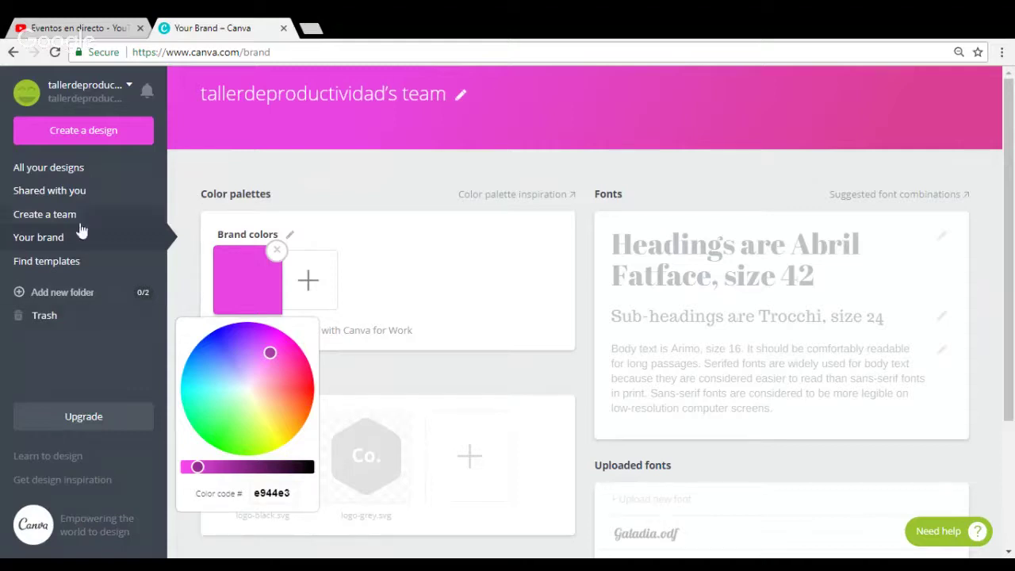
{"action": "left_click", "coordinate": [90, 183]}
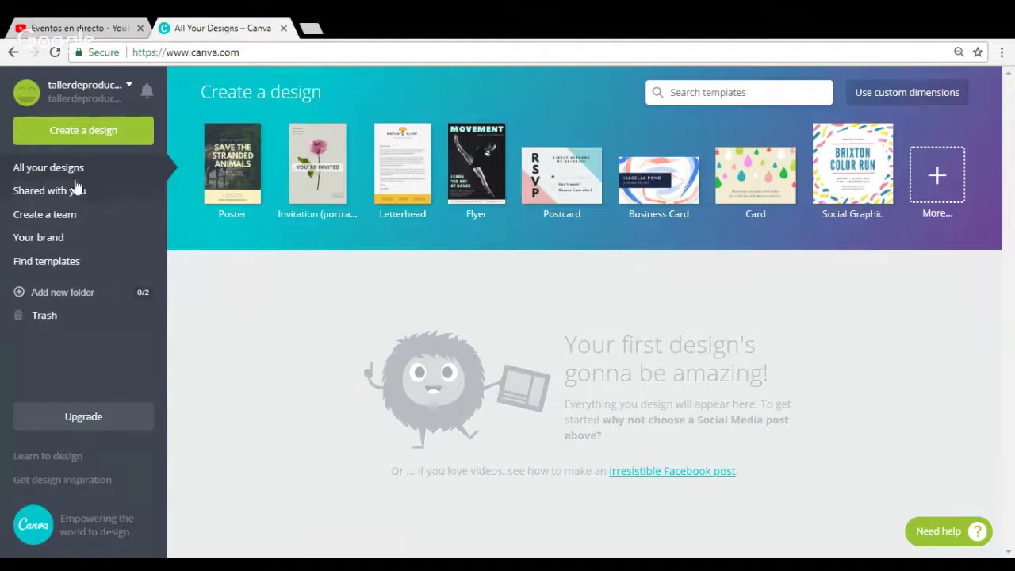
- Create a blank Facebook Post design and upload the girl illustration from the computer
{"action": "left_click", "coordinate": [111, 136]}
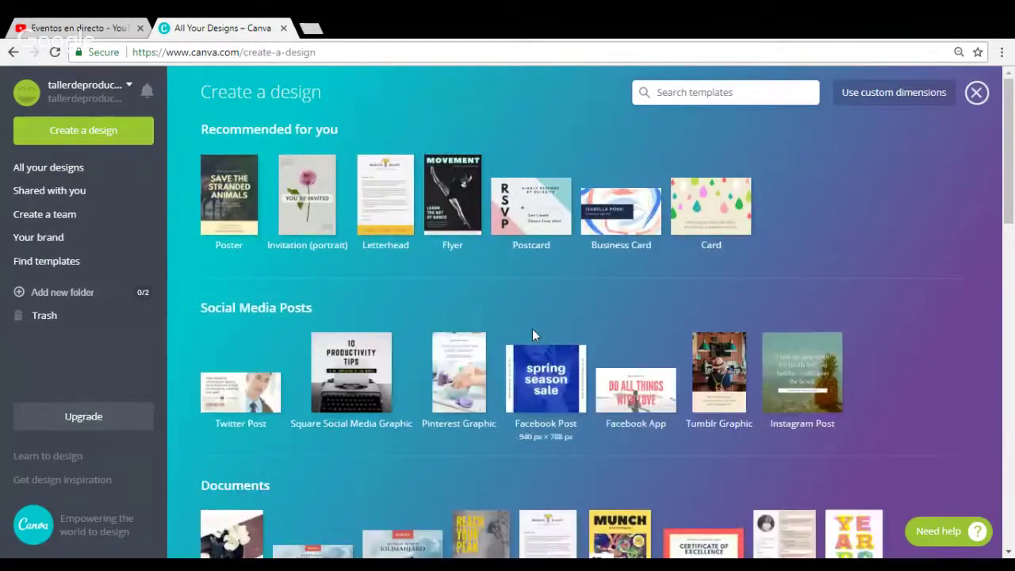
{"action": "left_click", "coordinate": [555, 384]}
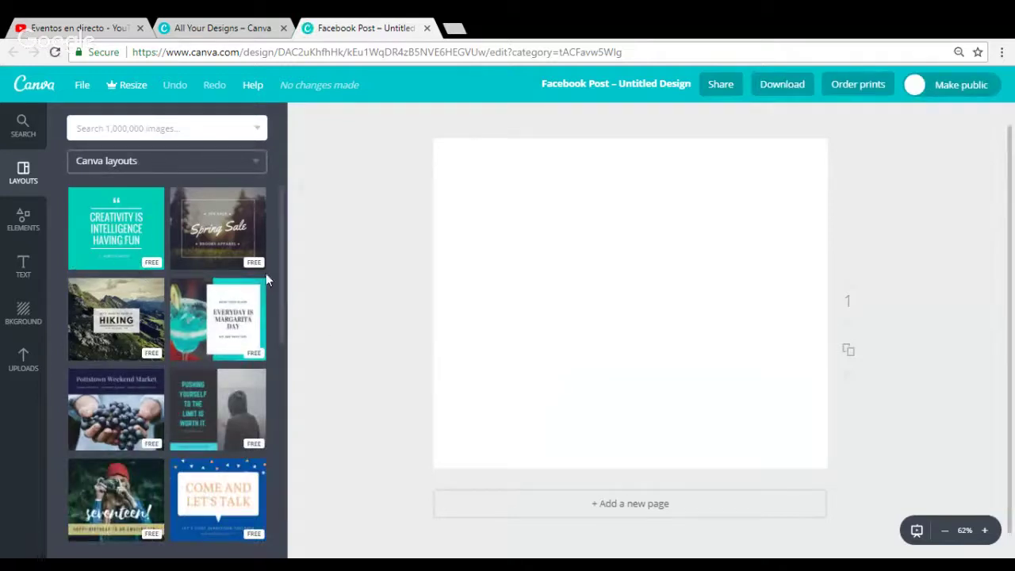
{"action": "scroll", "coordinate": [284, 270], "scroll_direction": "down", "scroll_amount": 5}
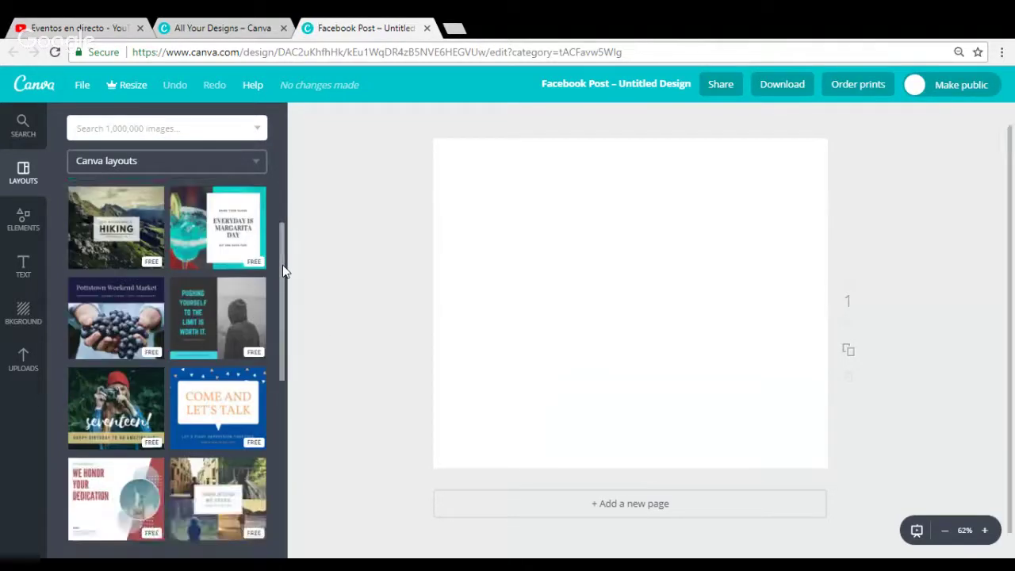
{"action": "left_click", "coordinate": [24, 361]}
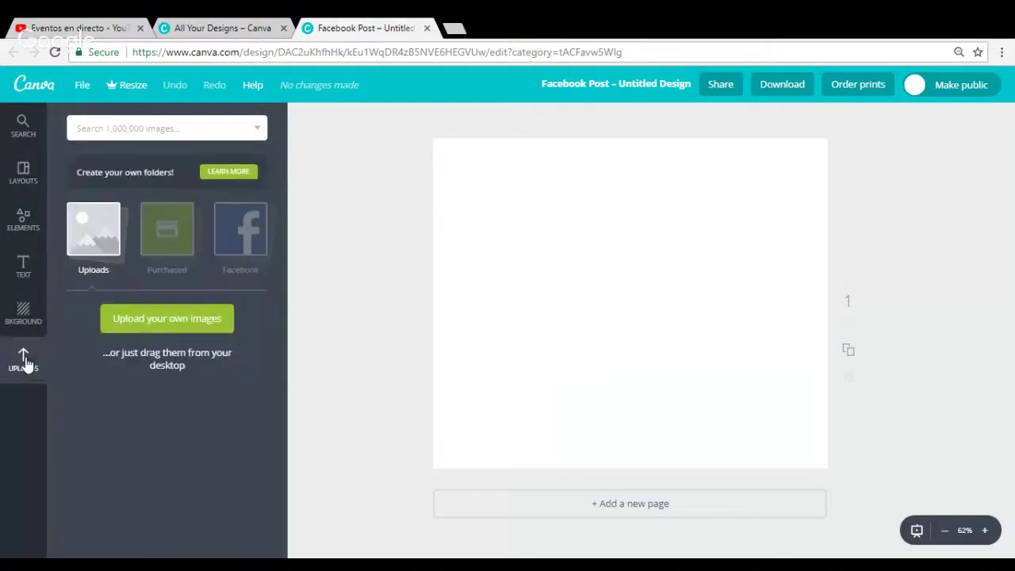
{"action": "left_click", "coordinate": [191, 330]}
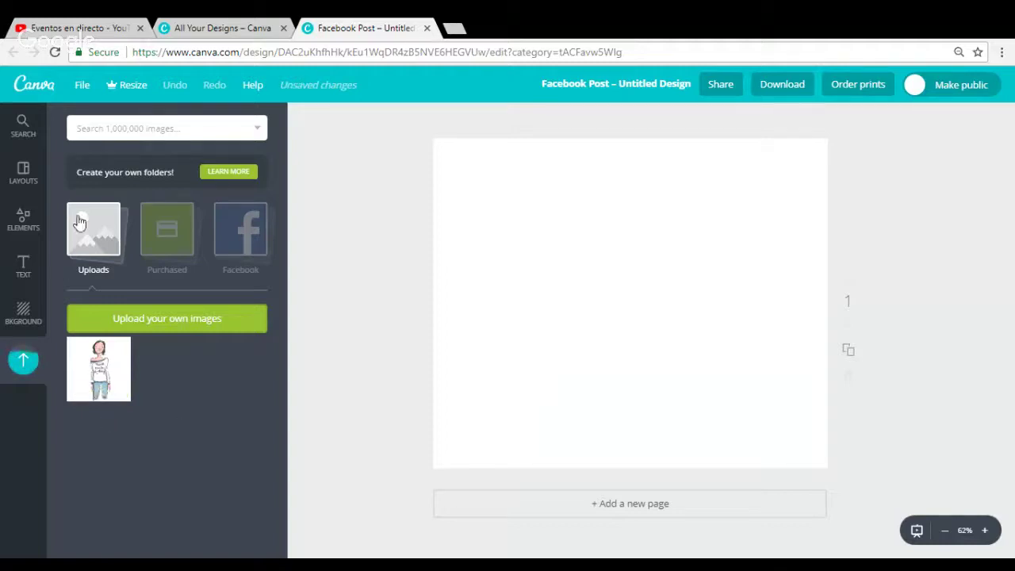
{"action": "left_click", "coordinate": [24, 174]}
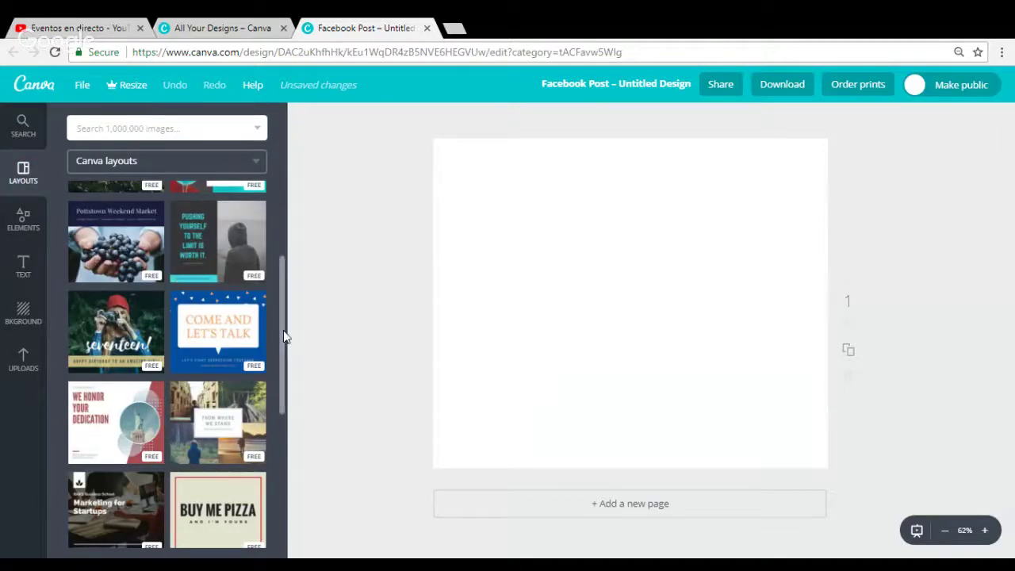
{"action": "scroll", "coordinate": [283, 331], "scroll_direction": "down", "scroll_amount": 1}
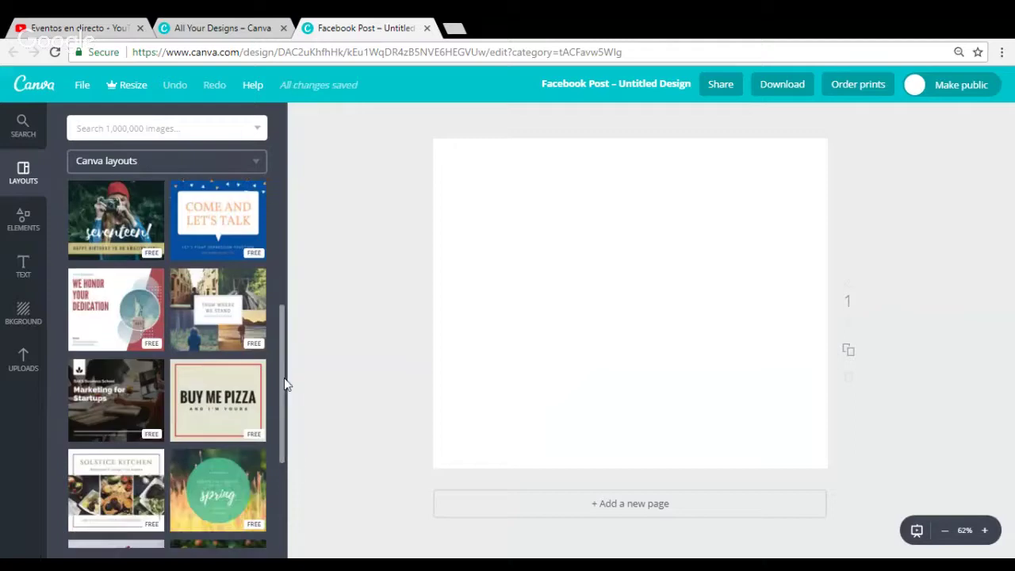
{"action": "scroll", "coordinate": [282, 368], "scroll_direction": "down", "scroll_amount": 2}
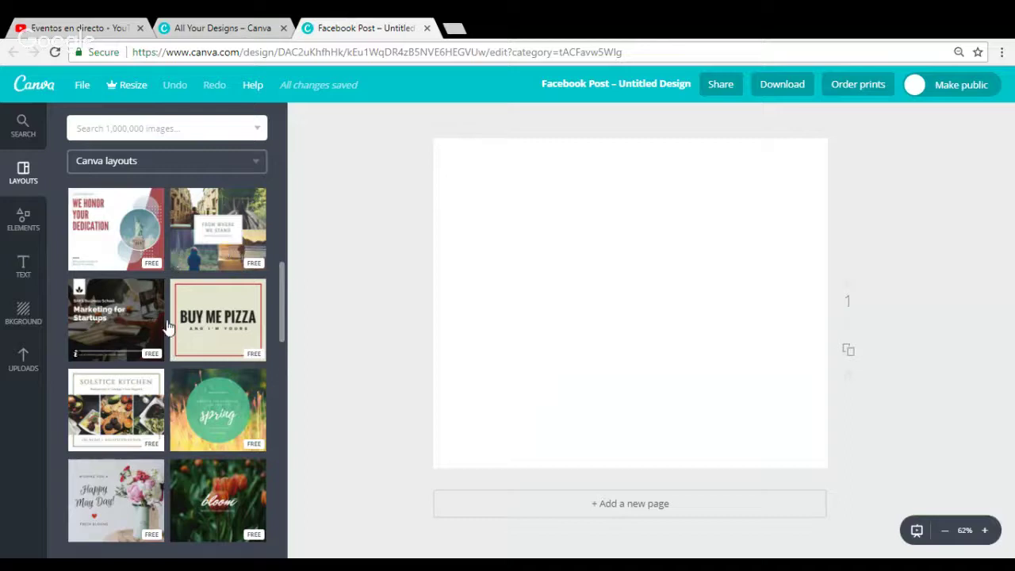
{"action": "scroll", "coordinate": [281, 313], "scroll_direction": "down", "scroll_amount": 4}
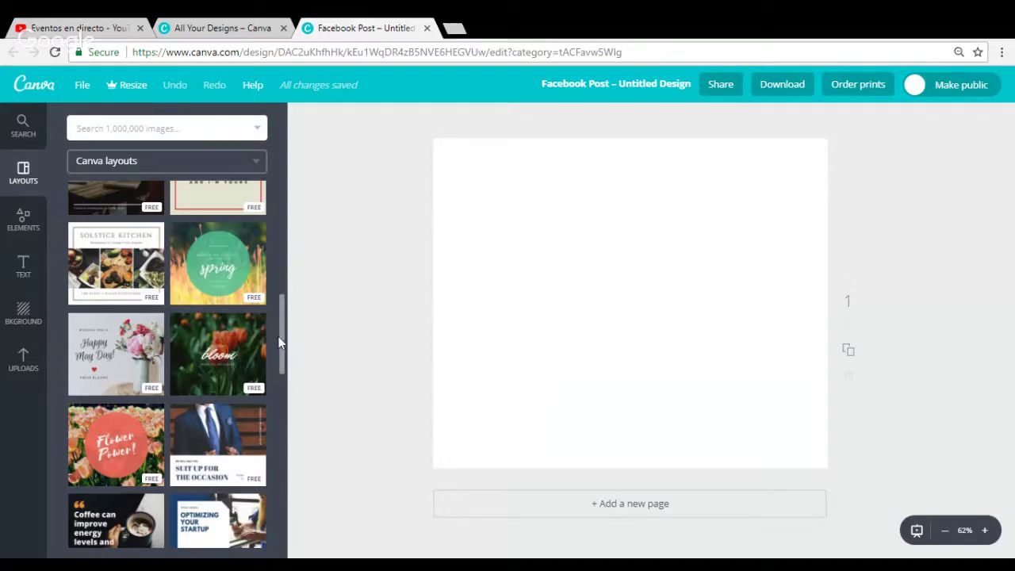
{"action": "left_click_drag", "start_coordinate": [282, 343], "coordinate": [280, 380]}
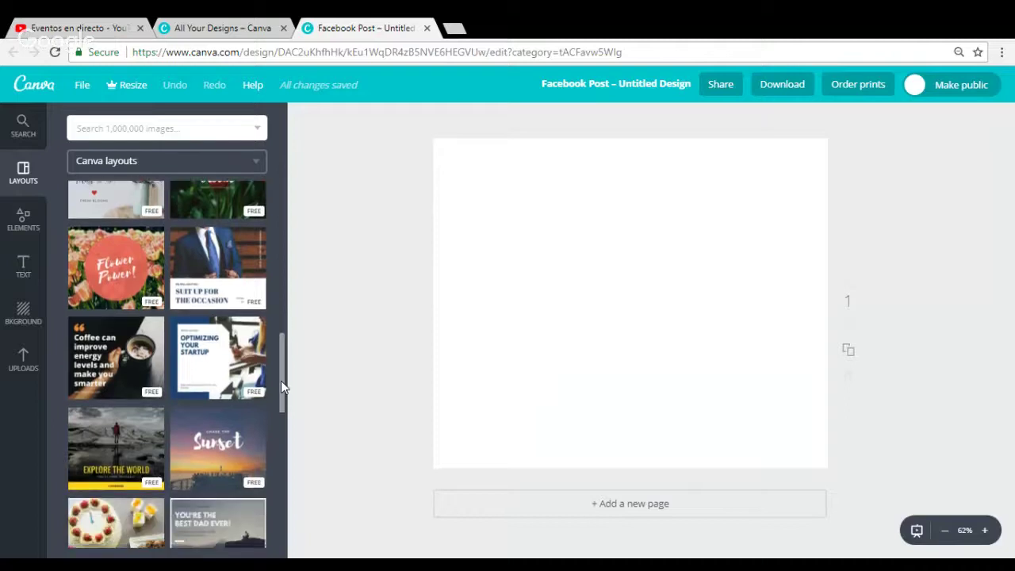
- Apply the Optimizing Your Startup layout, narrow the white panel, and shift the lower triangle left
{"action": "left_click", "coordinate": [213, 359]}
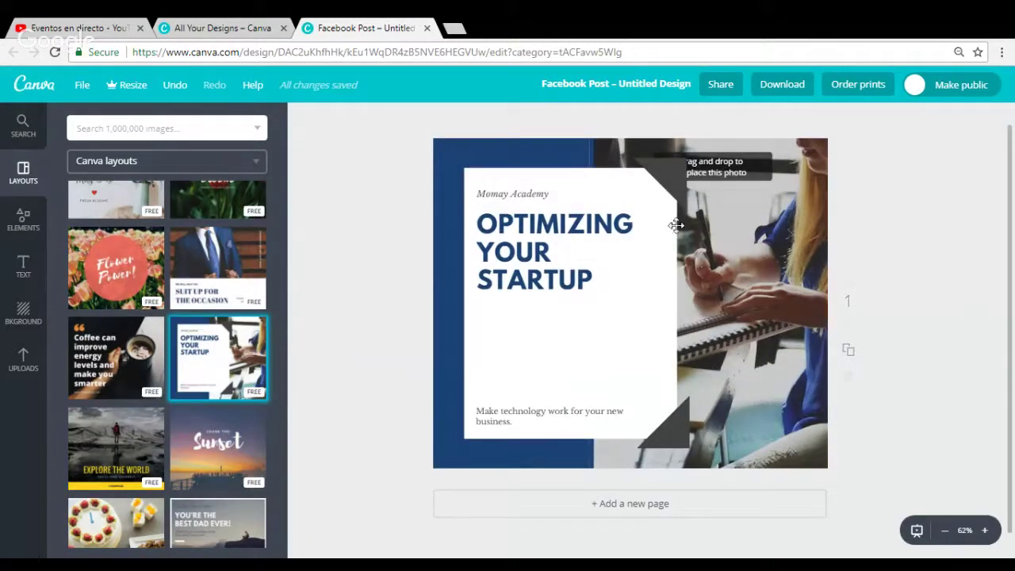
{"action": "left_click", "coordinate": [675, 272]}
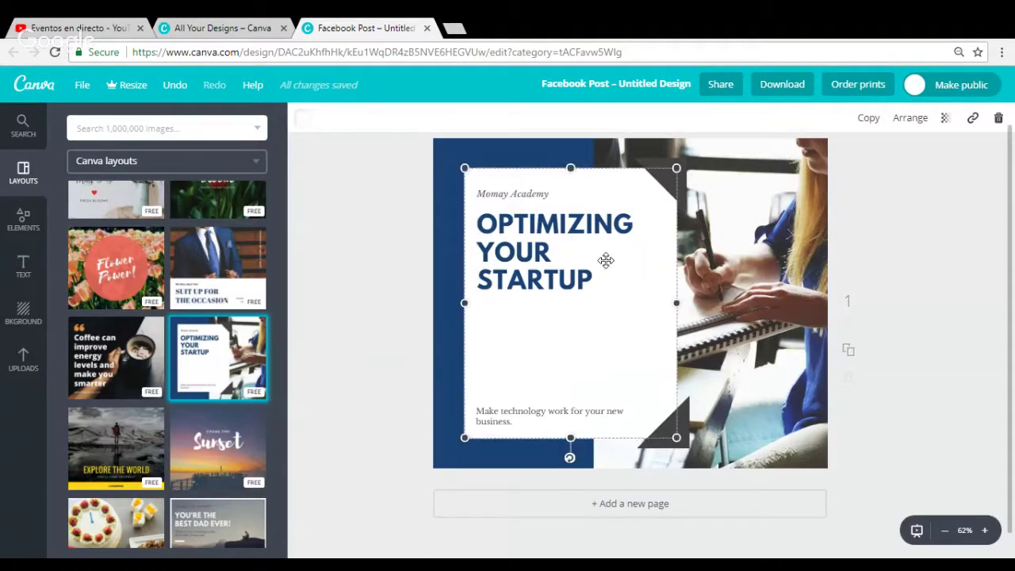
{"action": "key", "text": "Escape"}
{"action": "left_click", "coordinate": [662, 298]}
{"action": "left_click", "coordinate": [674, 296]}
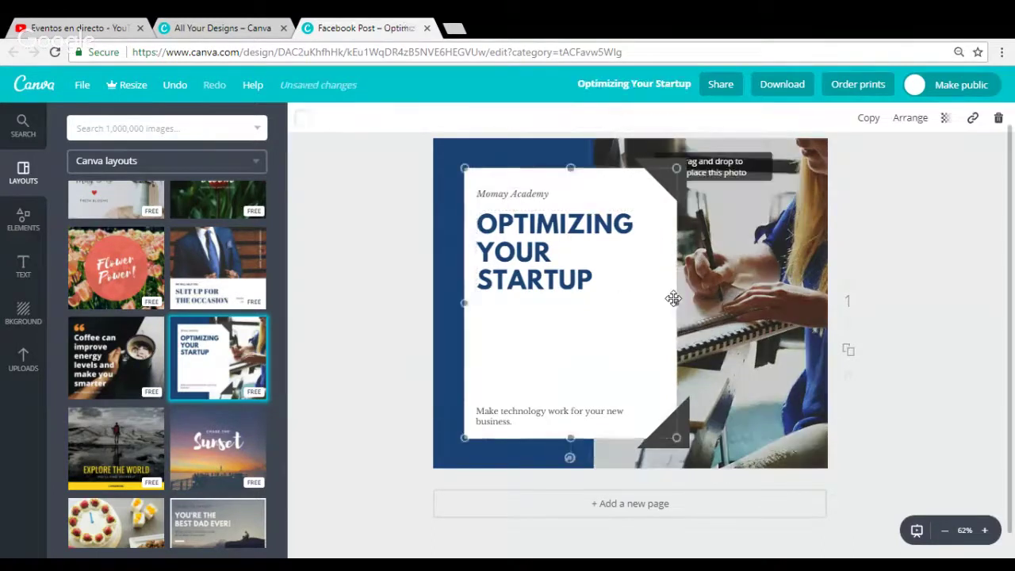
{"action": "left_click_drag", "start_coordinate": [677, 304], "coordinate": [625, 304]}
{"action": "key", "text": "Escape"}
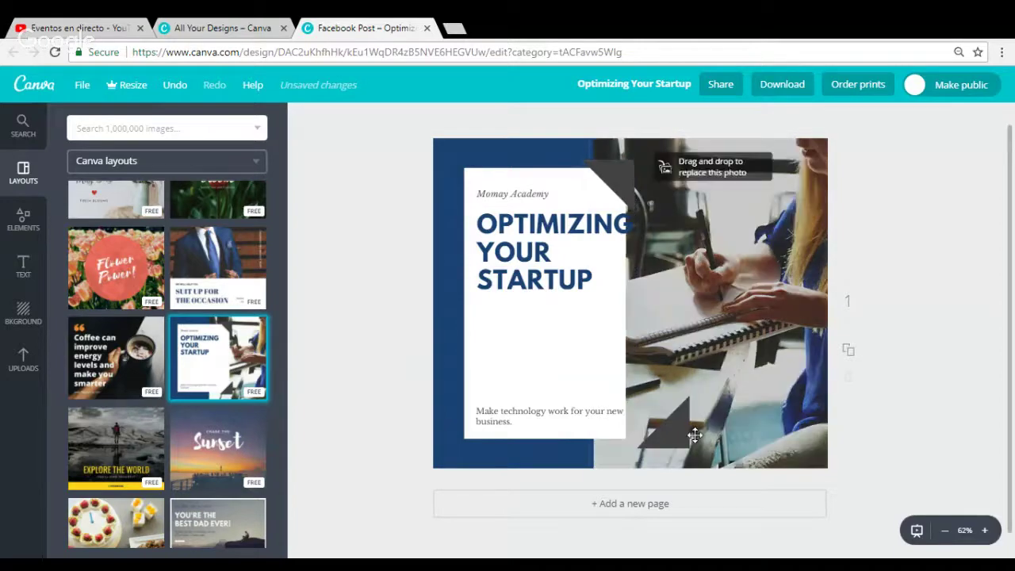
{"action": "left_click_drag", "start_coordinate": [686, 436], "coordinate": [613, 432]}
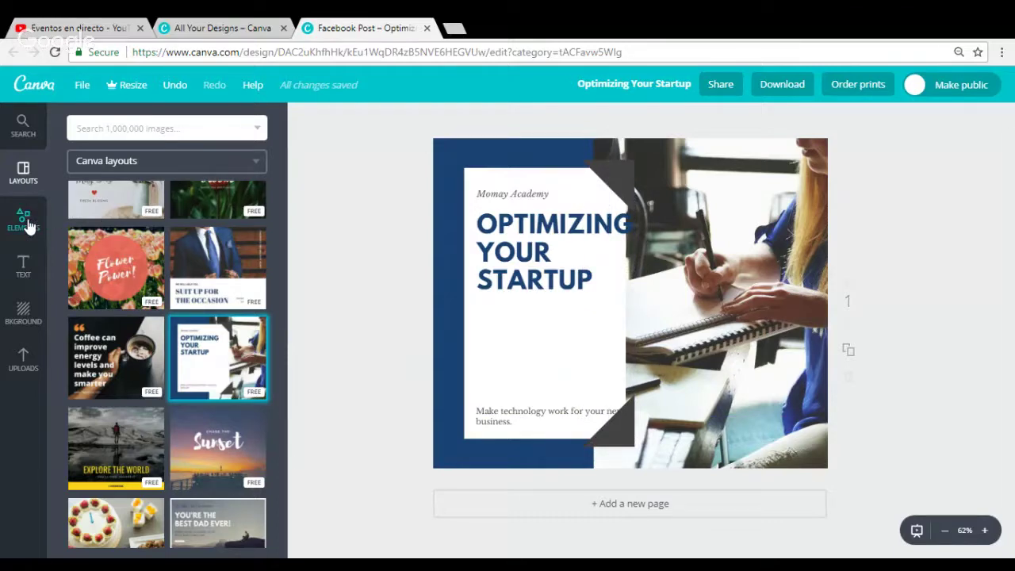
- Show the Elements library and browse the Illustrations and Lines categories
{"action": "left_click", "coordinate": [26, 222]}
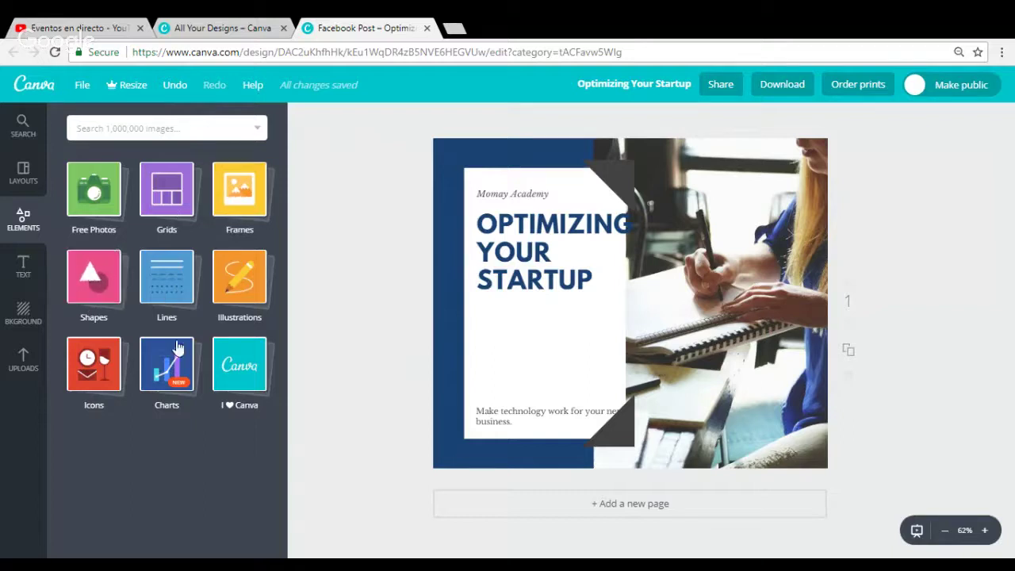
{"action": "left_click", "coordinate": [246, 293]}
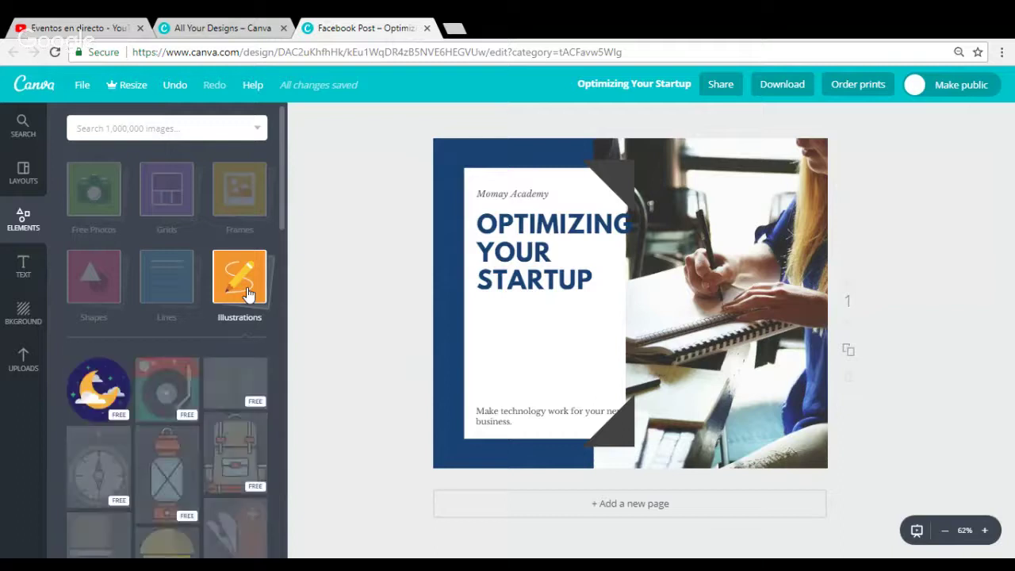
{"action": "left_click", "coordinate": [163, 285]}
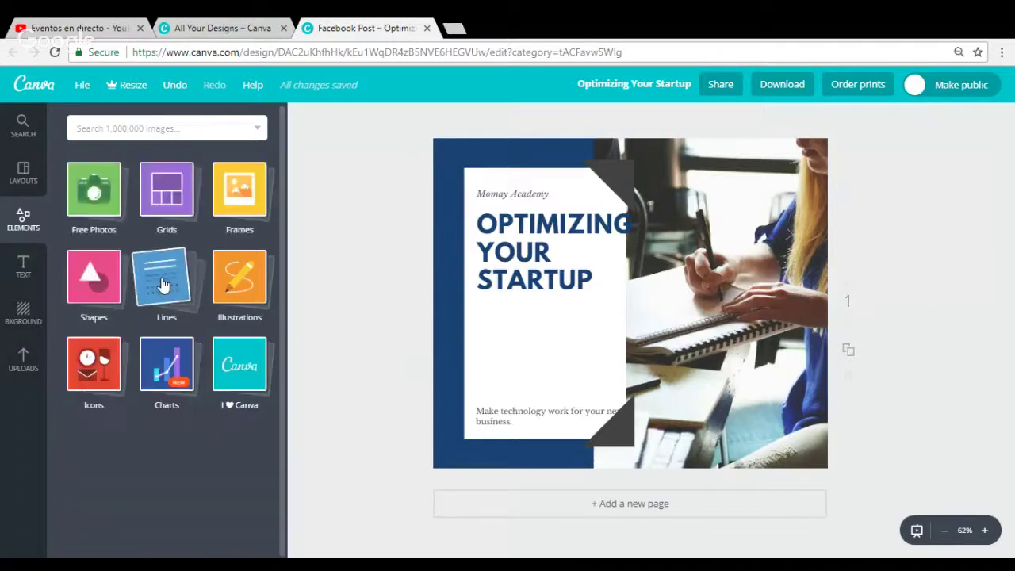
{"action": "left_click", "coordinate": [163, 286]}
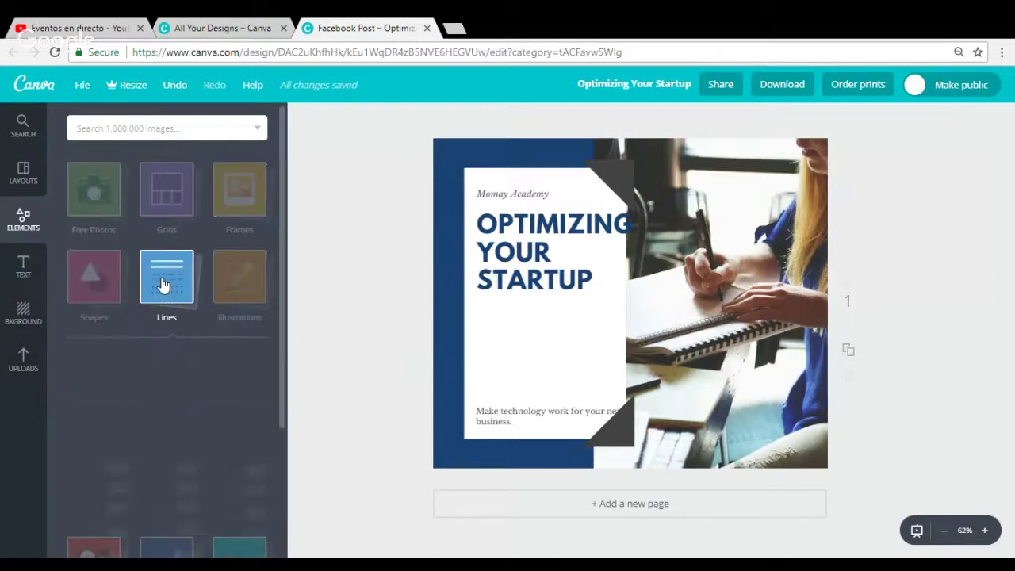
{"action": "left_click", "coordinate": [99, 292]}
- Browse the Shapes and Icons categories, then select the office photo
{"action": "left_click", "coordinate": [99, 292]}
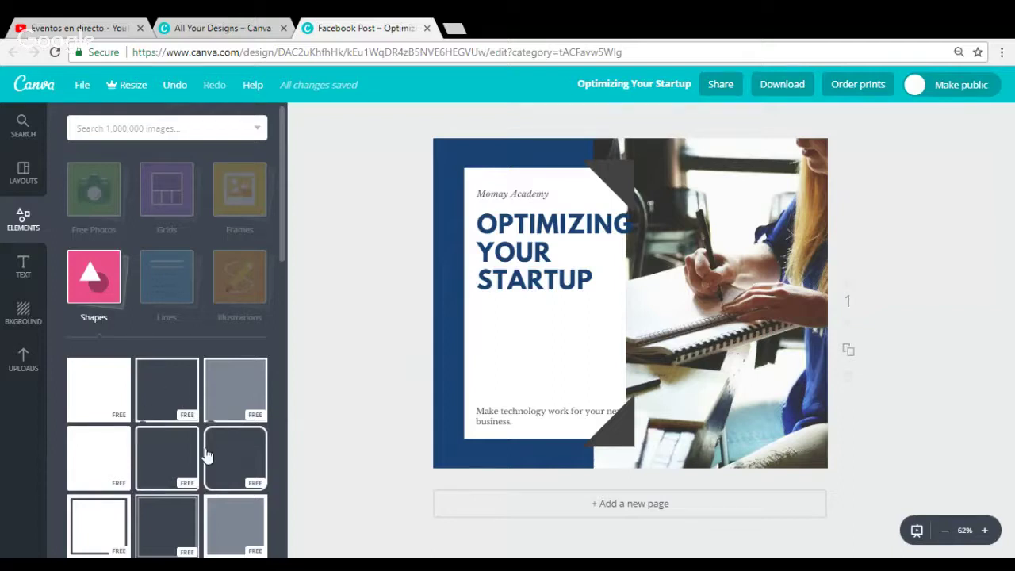
{"action": "left_click", "coordinate": [622, 175]}
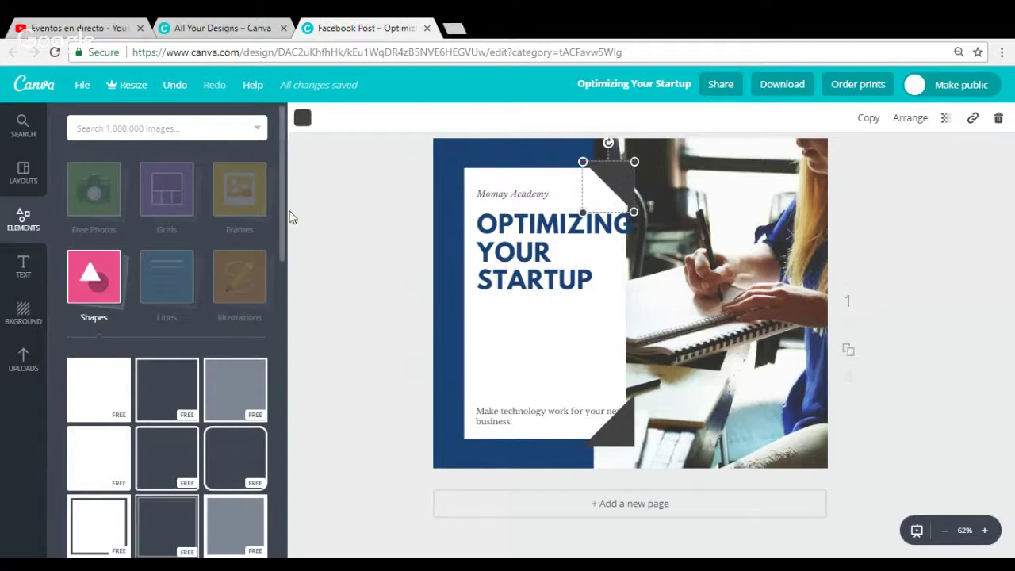
{"action": "scroll", "coordinate": [282, 222], "scroll_direction": "down", "scroll_amount": 1}
{"action": "scroll", "coordinate": [282, 221], "scroll_direction": "down", "scroll_amount": 5}
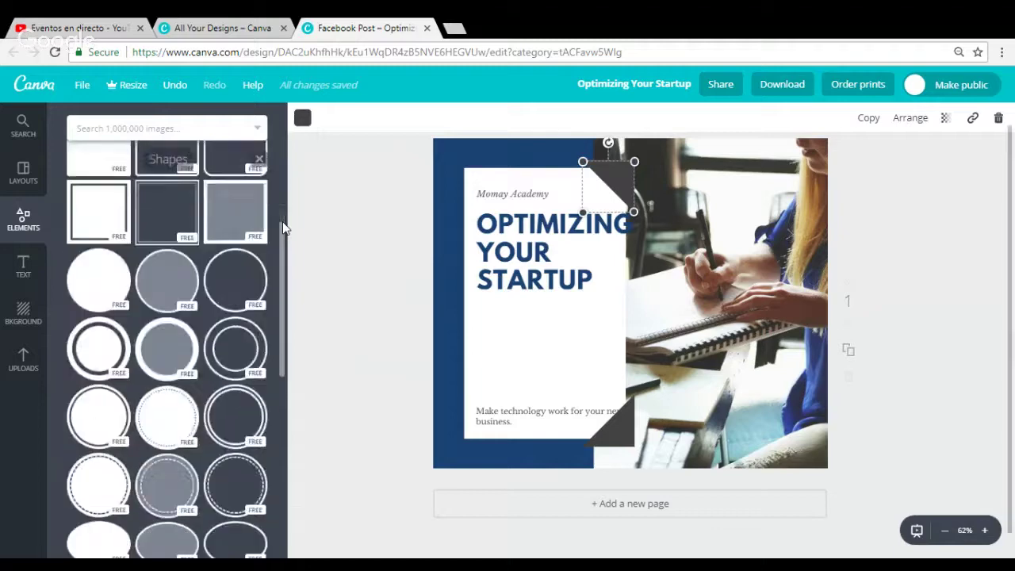
{"action": "scroll", "coordinate": [281, 349], "scroll_direction": "up", "scroll_amount": 6}
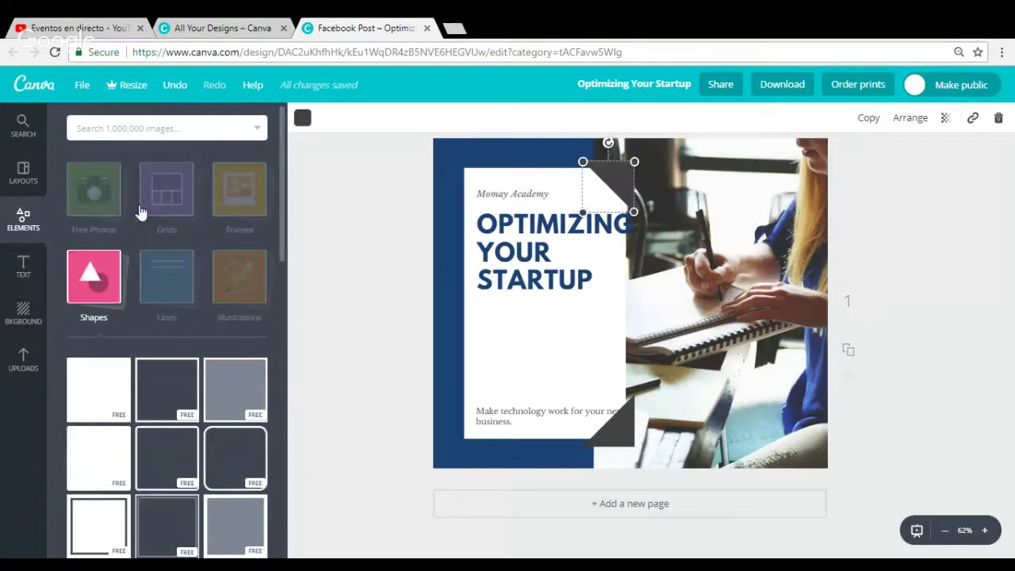
{"action": "left_click", "coordinate": [98, 205]}
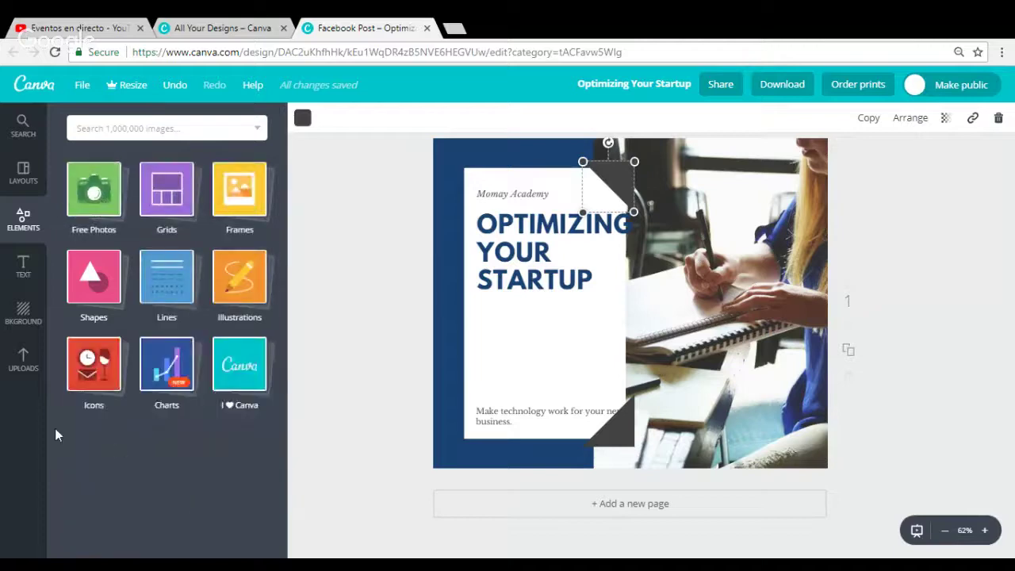
{"action": "left_click", "coordinate": [93, 363]}
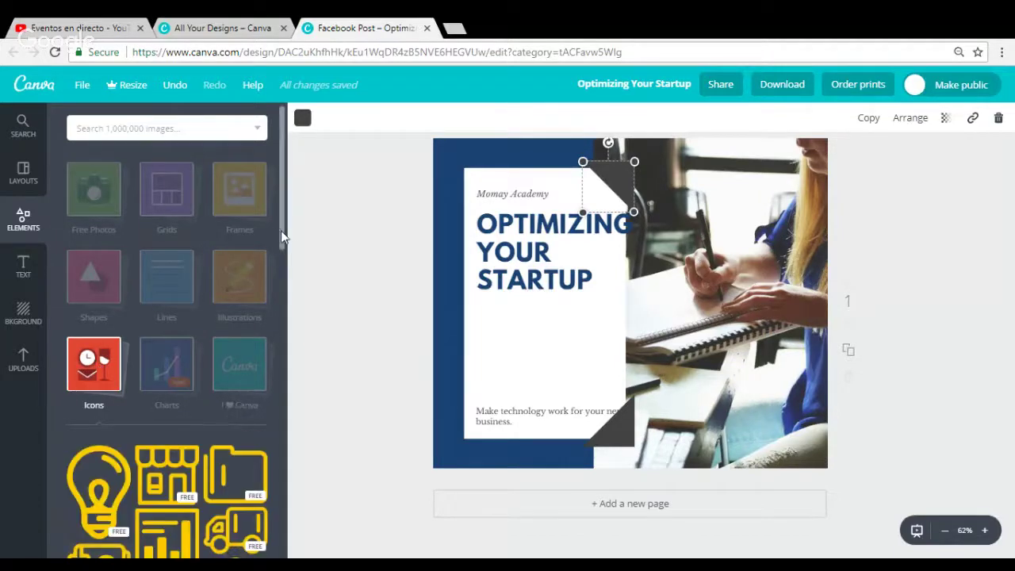
{"action": "scroll", "coordinate": [280, 230], "scroll_direction": "down", "scroll_amount": 3}
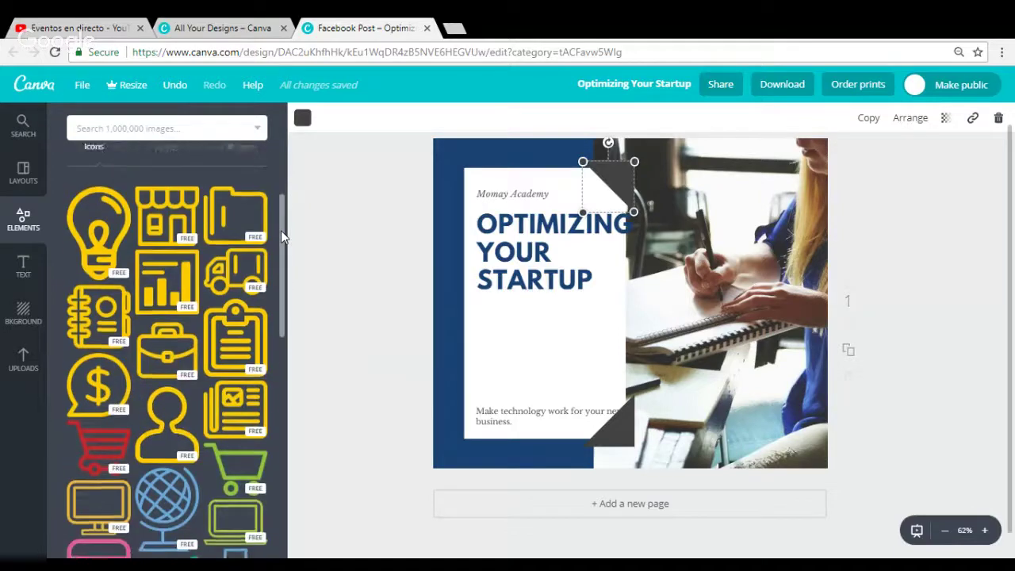
{"action": "scroll", "coordinate": [280, 230], "scroll_direction": "up", "scroll_amount": 3}
{"action": "left_click", "coordinate": [168, 320]}
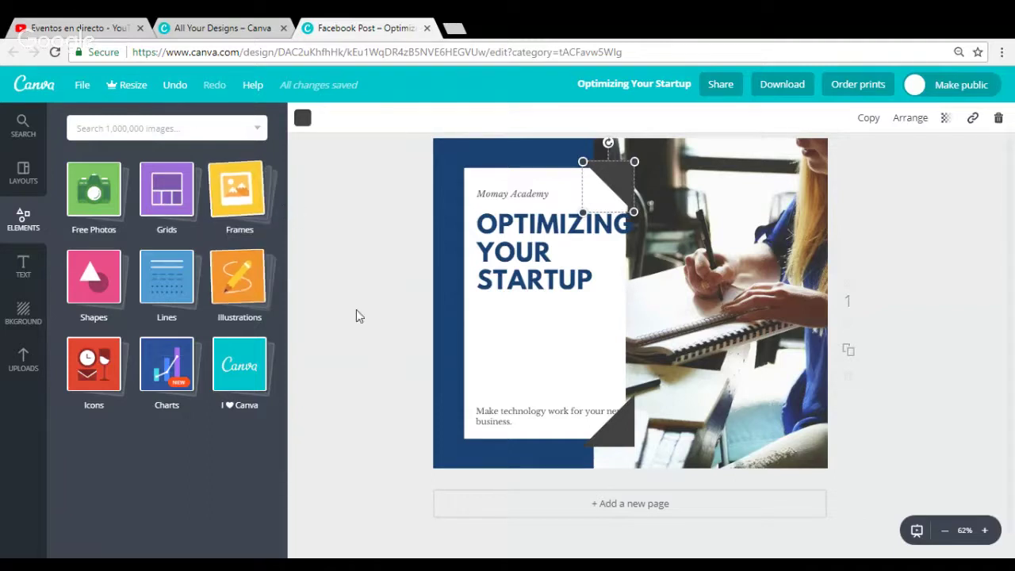
{"action": "left_click", "coordinate": [746, 328]}
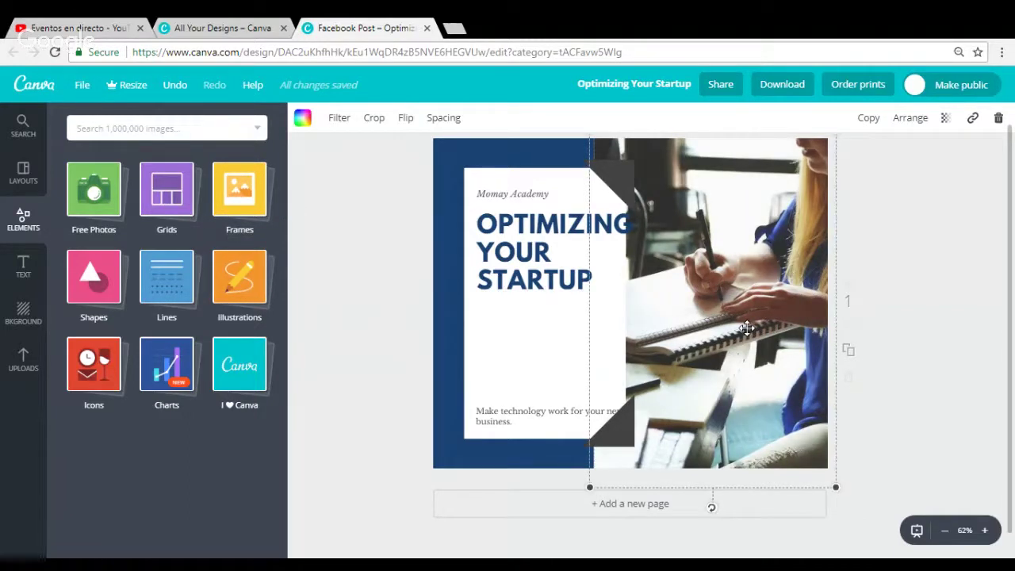
- Replace the office photo with the uploaded girl illustration, then select the blue background
{"action": "left_click", "coordinate": [24, 367]}
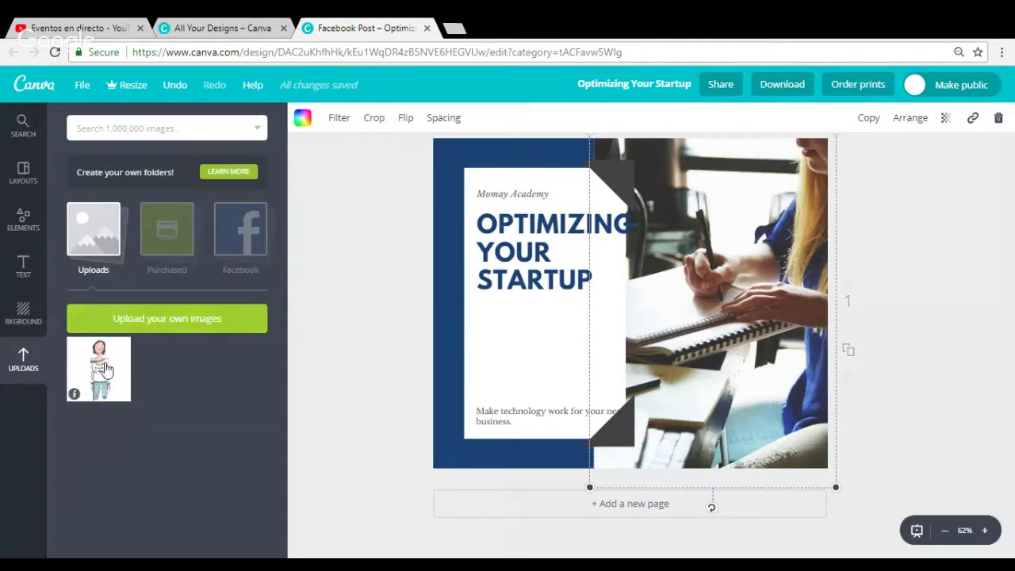
{"action": "left_click", "coordinate": [107, 371]}
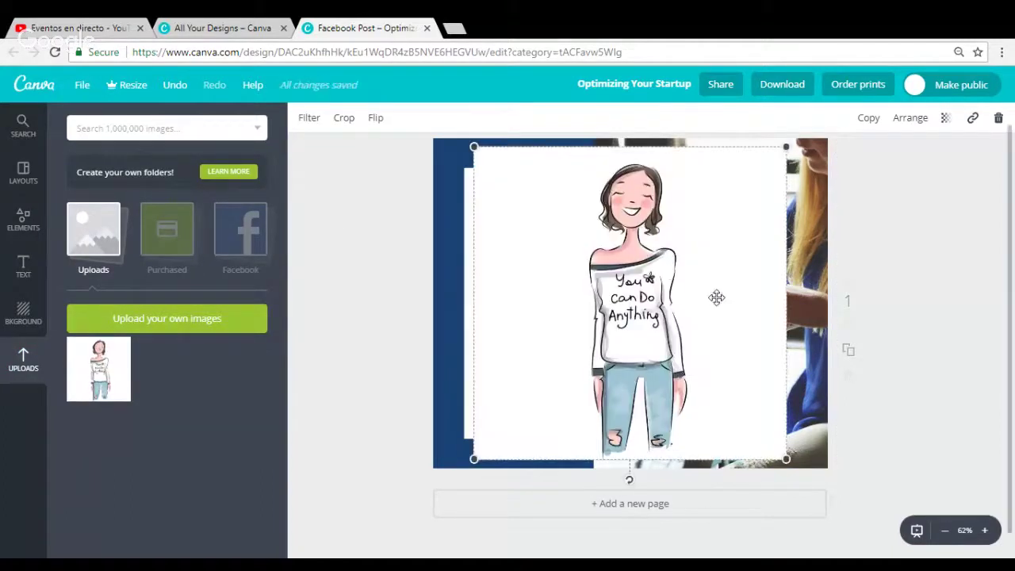
{"action": "left_click_drag", "start_coordinate": [716, 296], "coordinate": [782, 278]}
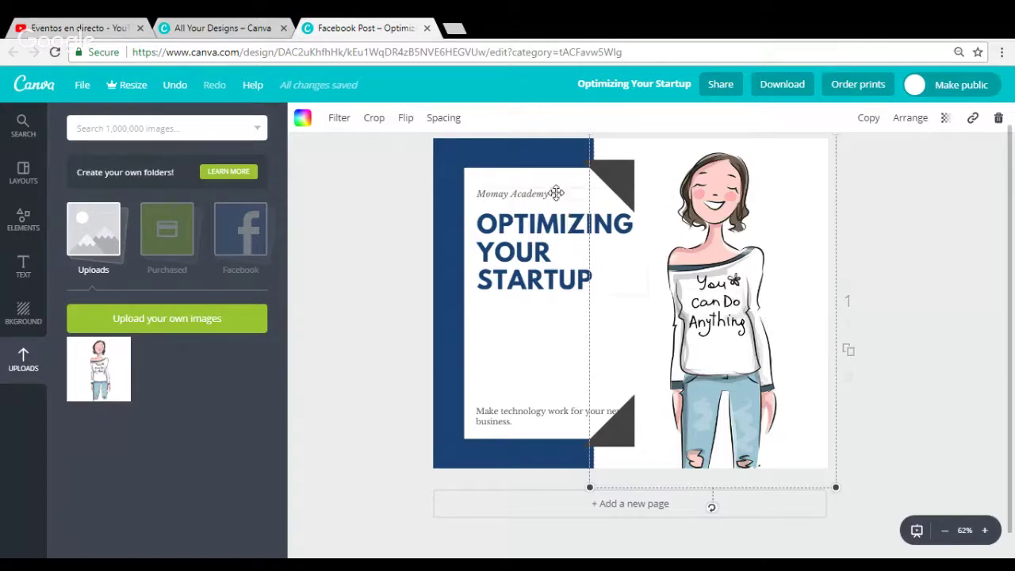
{"action": "left_click", "coordinate": [457, 131]}
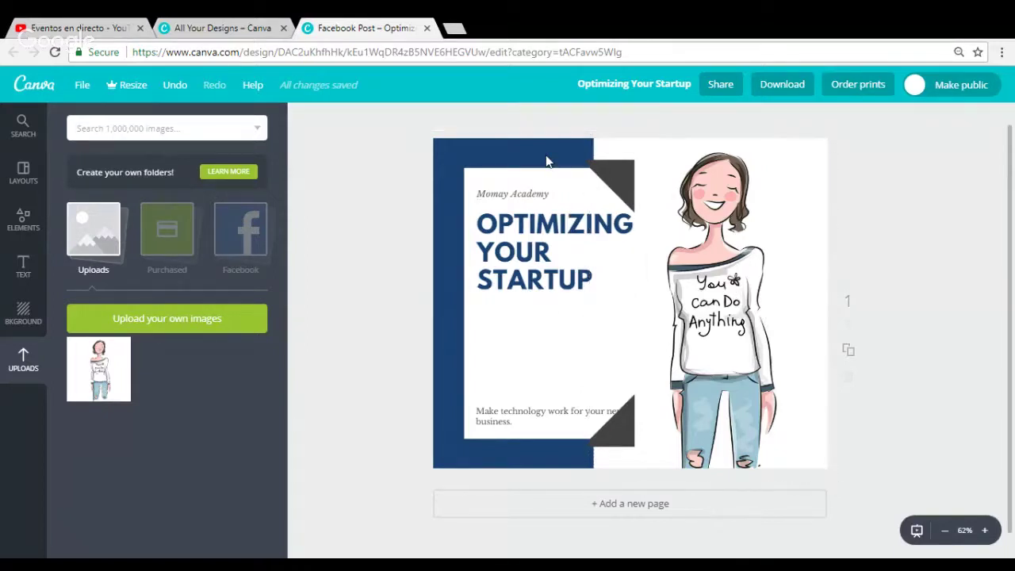
{"action": "left_click", "coordinate": [452, 154]}
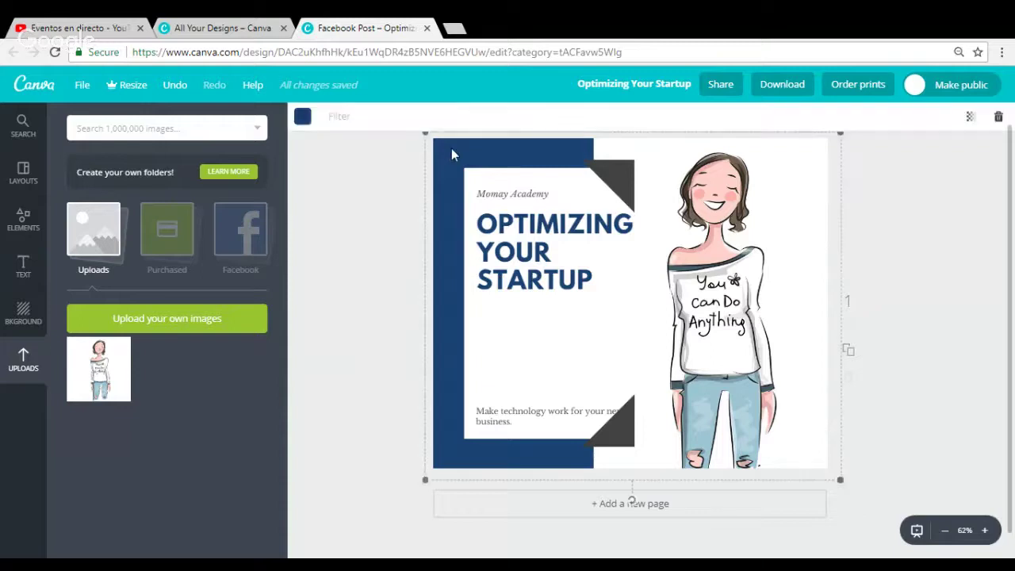
- Recolour the blue background to bright magenta d728b4 using the custom colour picker
{"action": "left_click", "coordinate": [304, 120]}
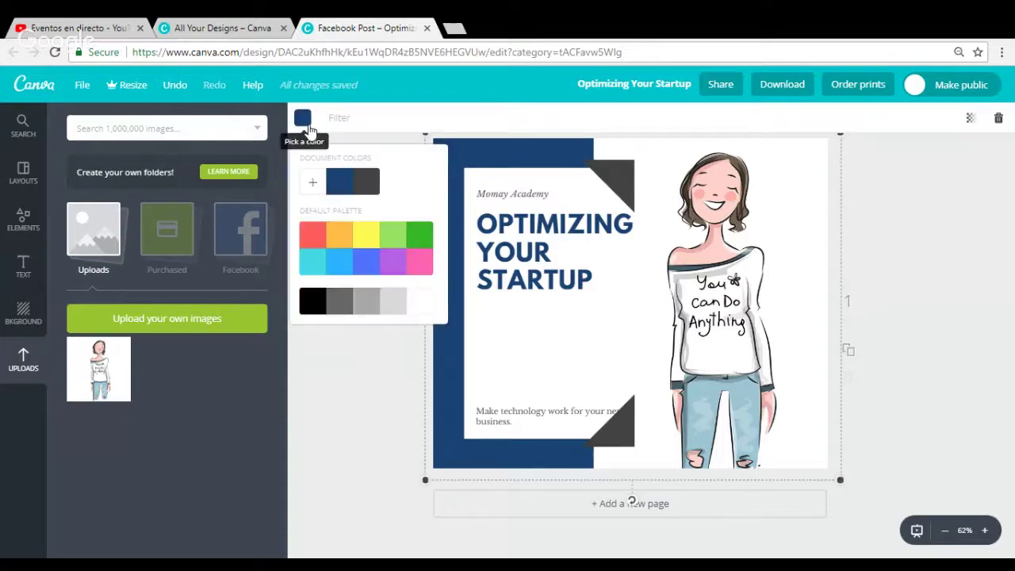
{"action": "left_click", "coordinate": [315, 192]}
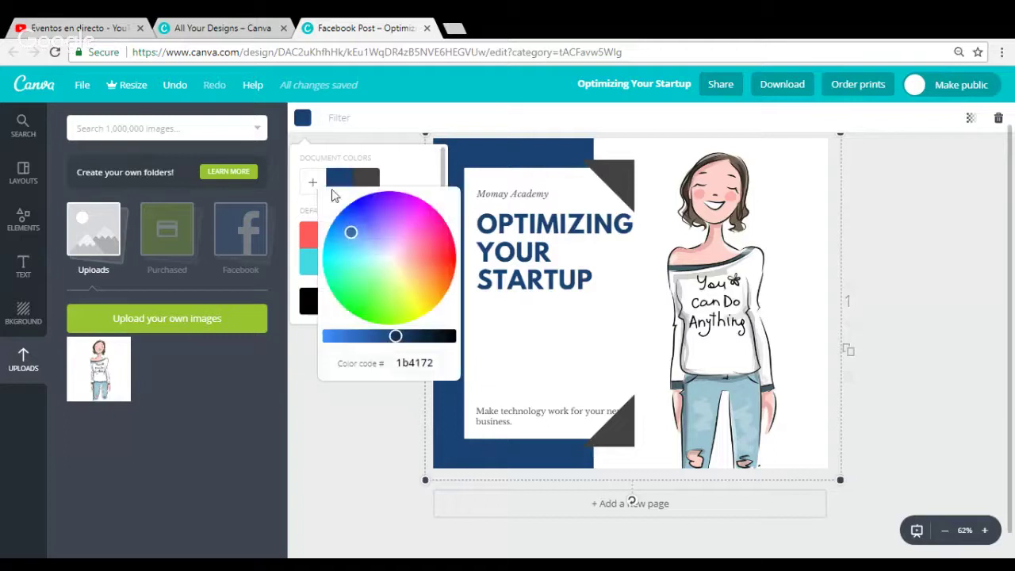
{"action": "left_click", "coordinate": [418, 226]}
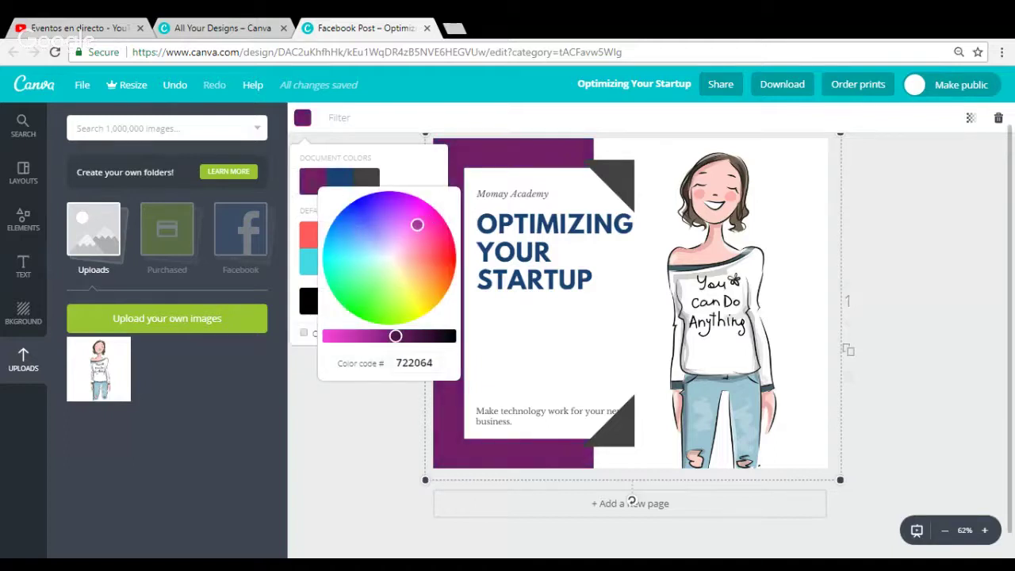
{"action": "left_click", "coordinate": [415, 238]}
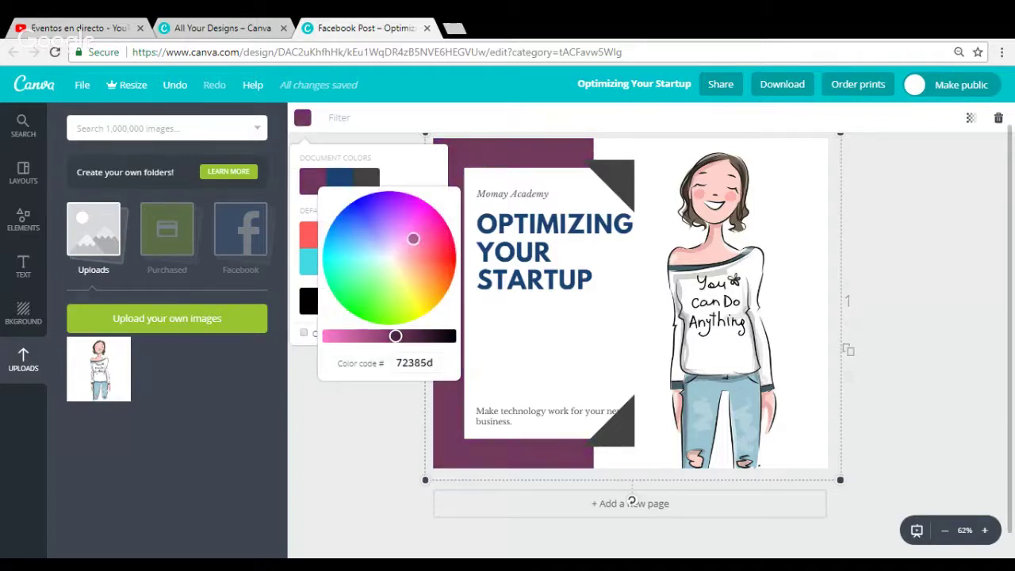
{"action": "left_click", "coordinate": [405, 224]}
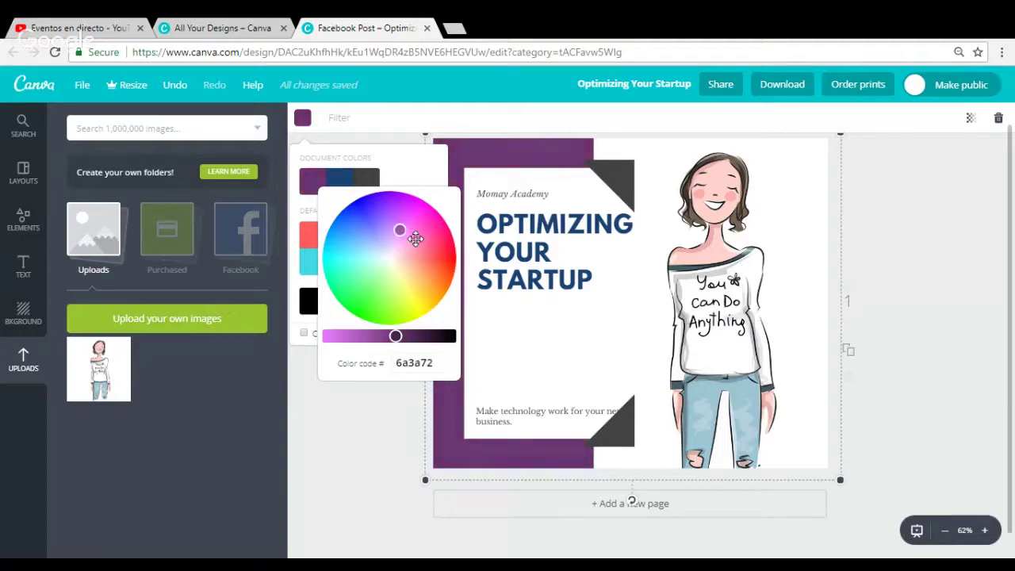
{"action": "mouse_move", "coordinate": [415, 238]}
{"action": "left_mouse_down"}
{"action": "mouse_move", "coordinate": [399, 217]}
{"action": "mouse_move", "coordinate": [395, 243]}
{"action": "mouse_move", "coordinate": [420, 243]}
{"action": "mouse_move", "coordinate": [405, 225]}
{"action": "mouse_move", "coordinate": [417, 211]}
{"action": "mouse_move", "coordinate": [422, 221]}
{"action": "left_mouse_up"}
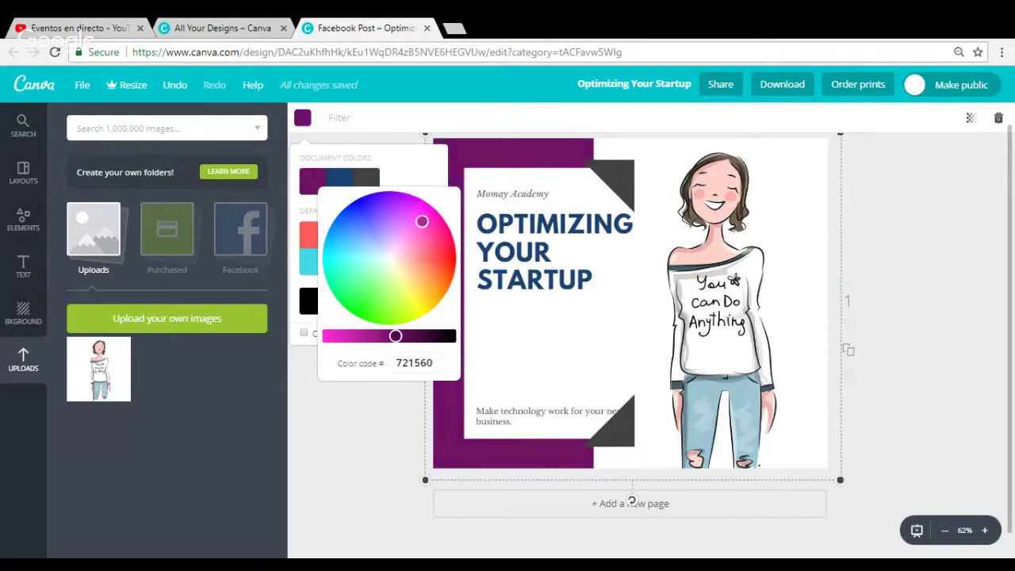
{"action": "left_click_drag", "start_coordinate": [395, 336], "coordinate": [348, 336]}
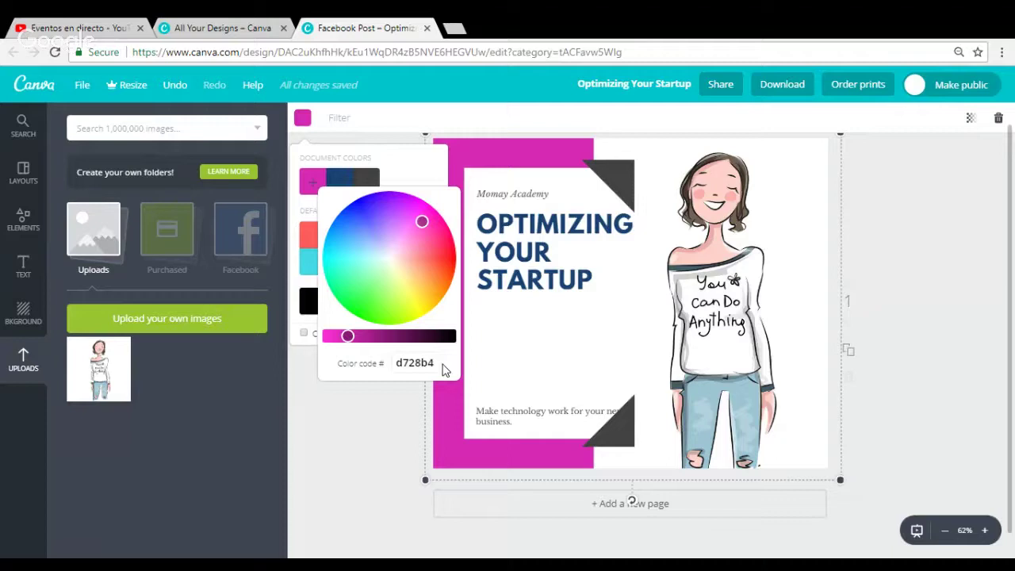
{"action": "key", "text": "Escape"}
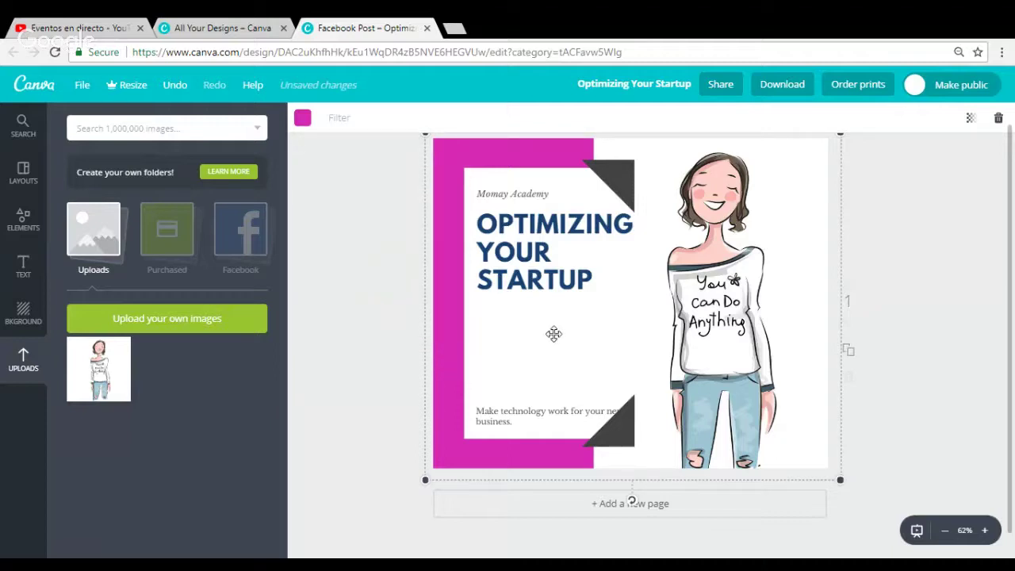
{"action": "left_click", "coordinate": [554, 334]}
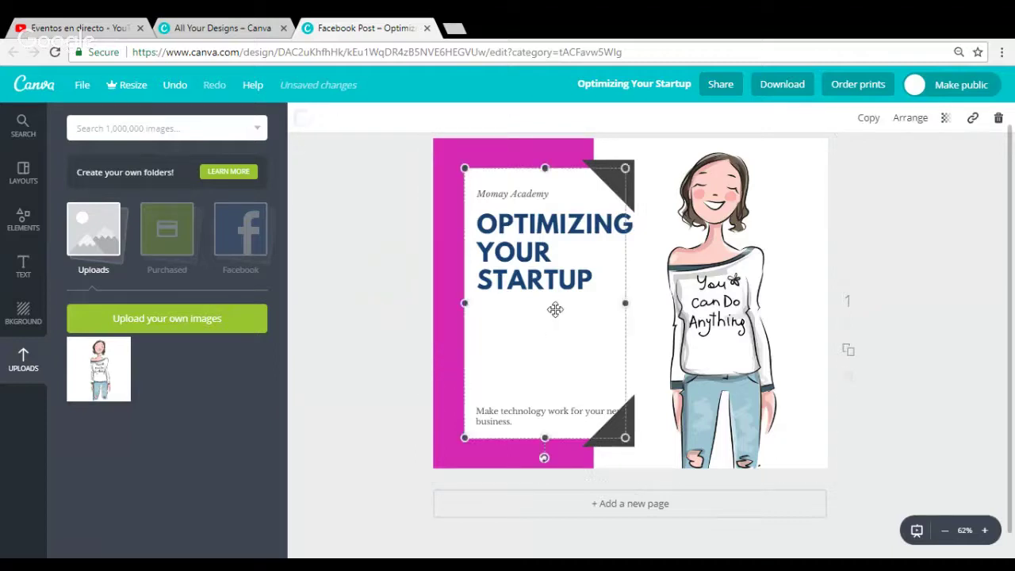
- Recolour the white headline panel with the custom coral colour ff9074
{"action": "left_click", "coordinate": [302, 119]}
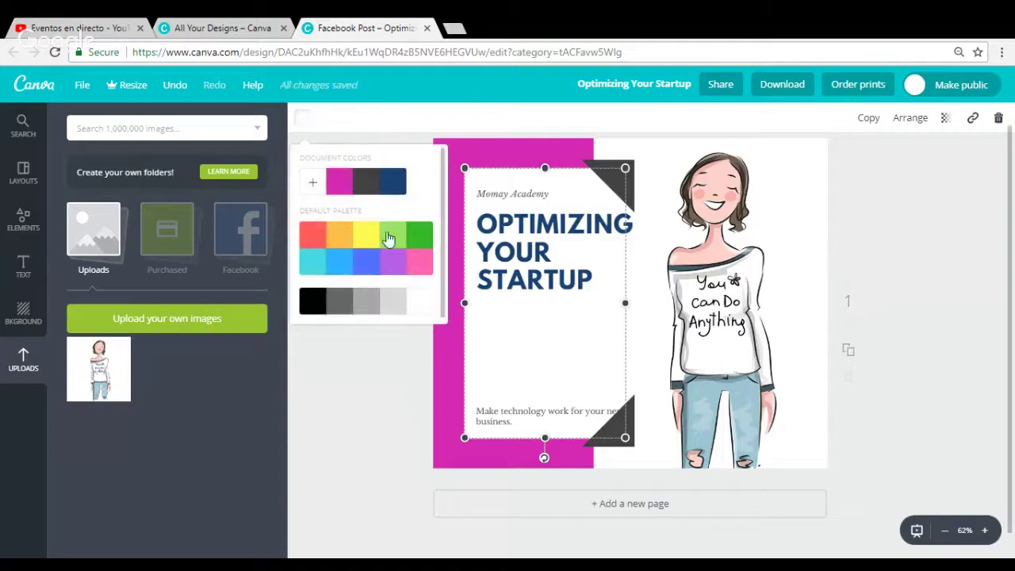
{"action": "left_click", "coordinate": [312, 184]}
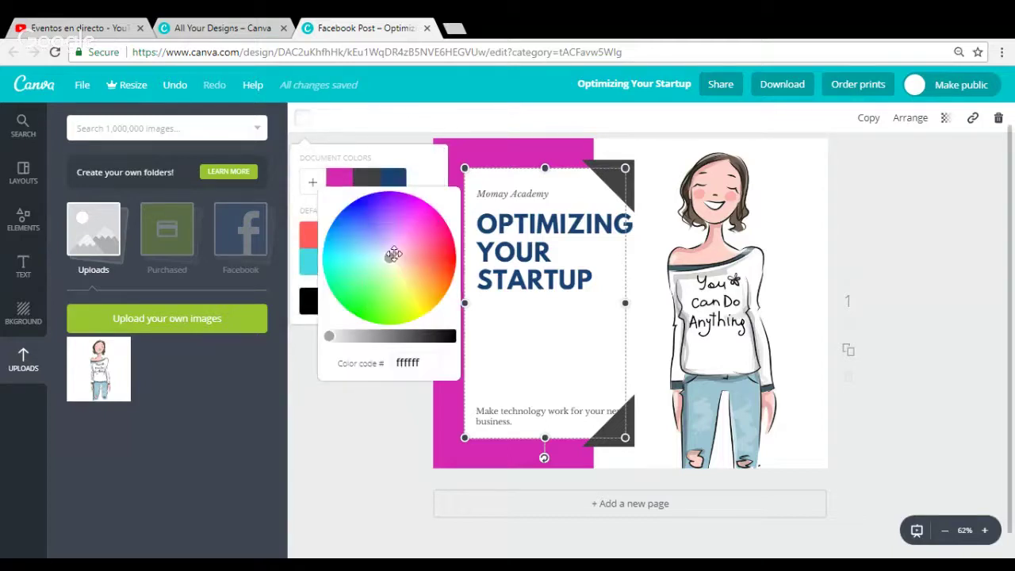
{"action": "mouse_move", "coordinate": [389, 254]}
{"action": "left_mouse_down"}
{"action": "mouse_move", "coordinate": [381, 255]}
{"action": "mouse_move", "coordinate": [388, 262]}
{"action": "left_mouse_up"}
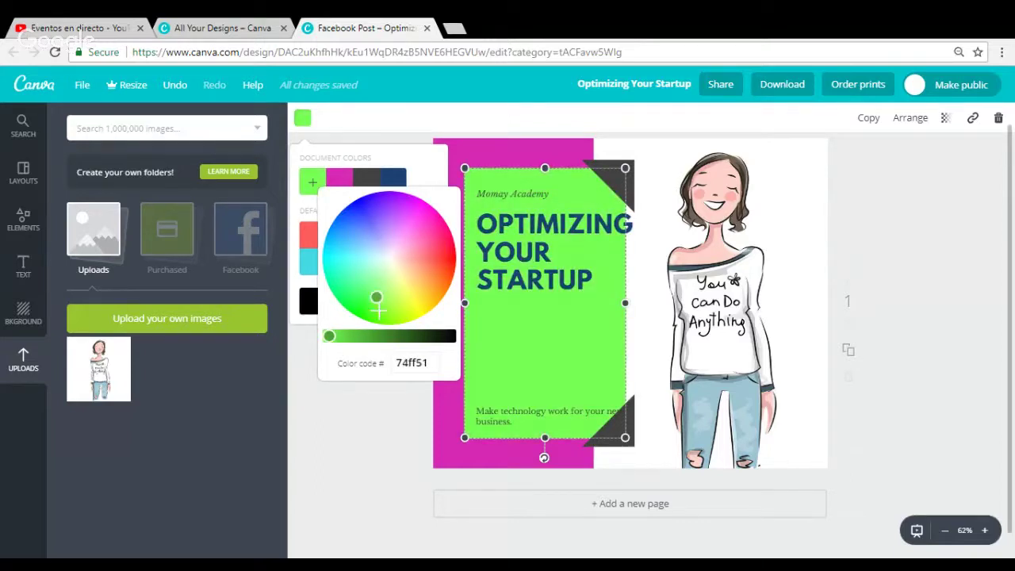
{"action": "left_click_drag", "start_coordinate": [379, 296], "coordinate": [421, 265]}
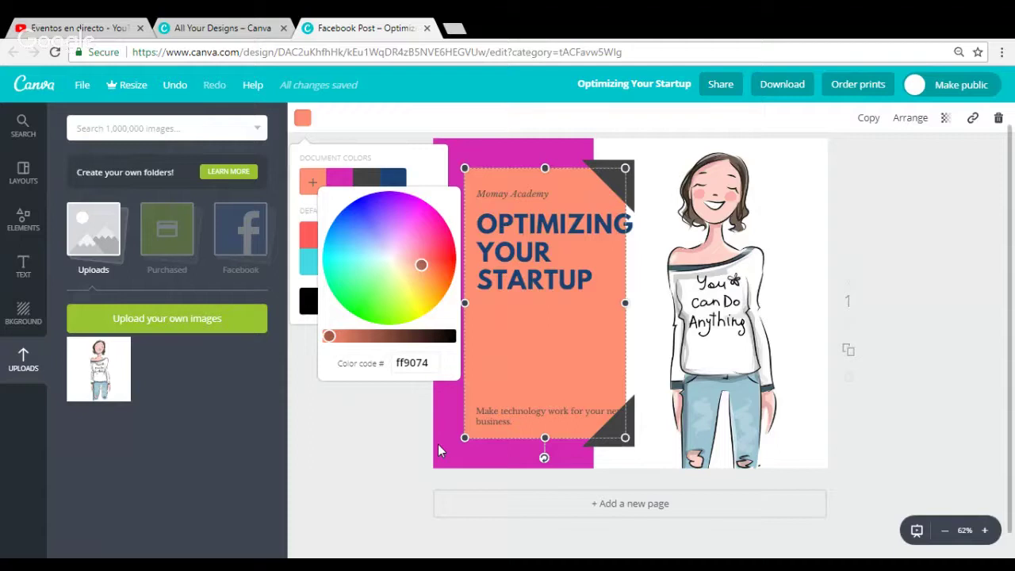
{"action": "left_click", "coordinate": [607, 353]}
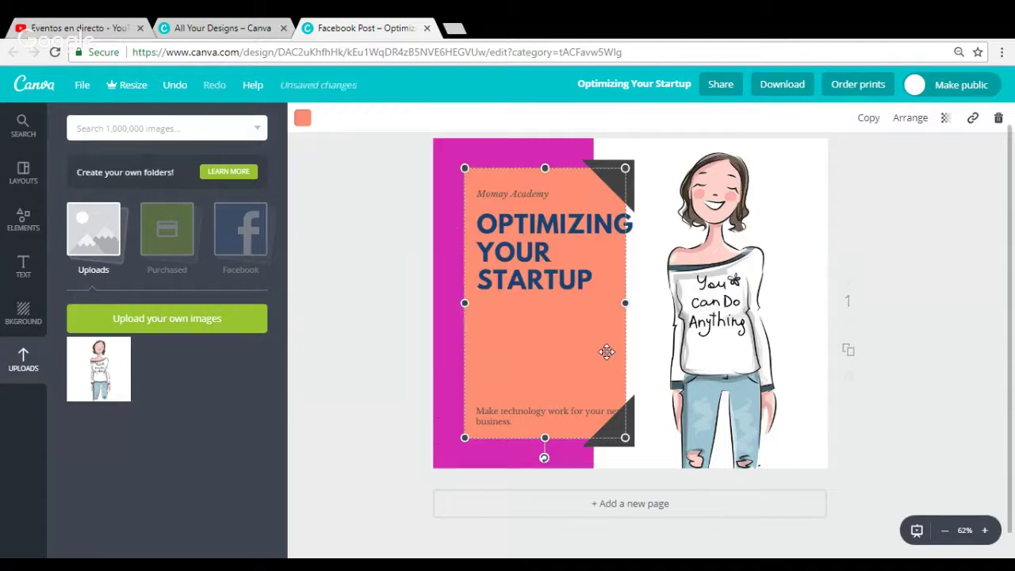
{"action": "left_click", "coordinate": [646, 186]}
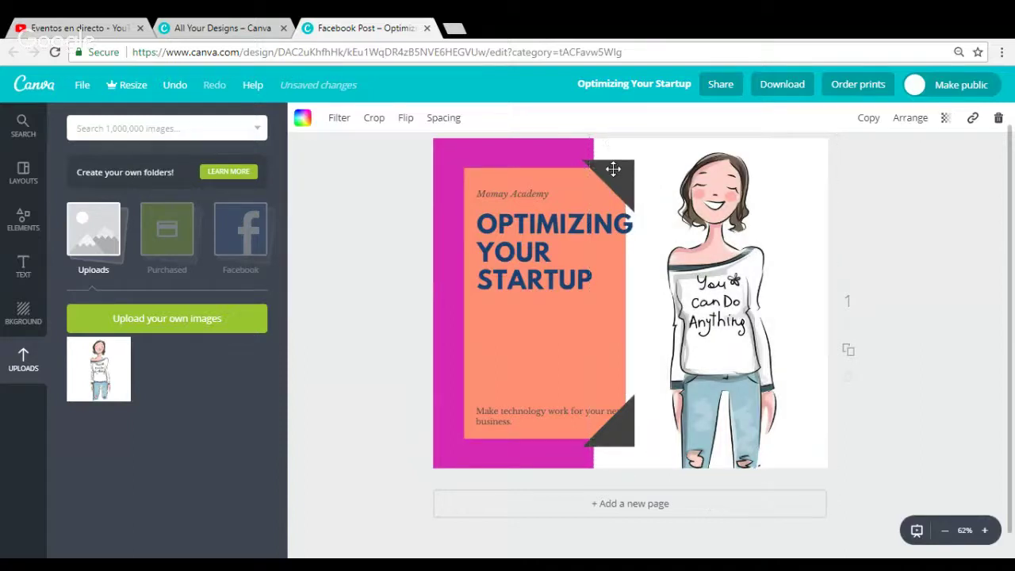
- Make the top-right and bottom-right dark triangles the magenta document colour
{"action": "left_click", "coordinate": [613, 167]}
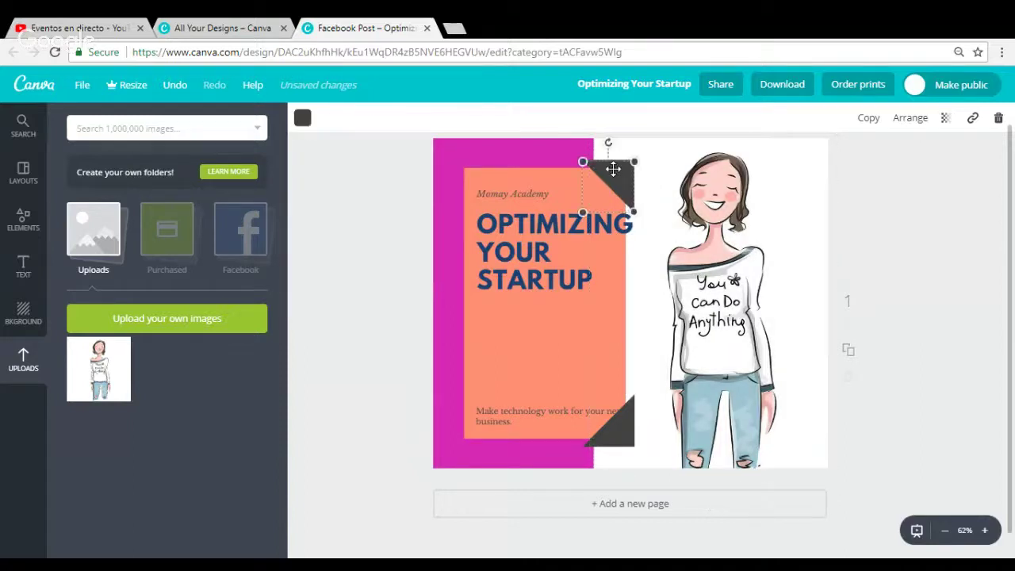
{"action": "left_click", "coordinate": [303, 117]}
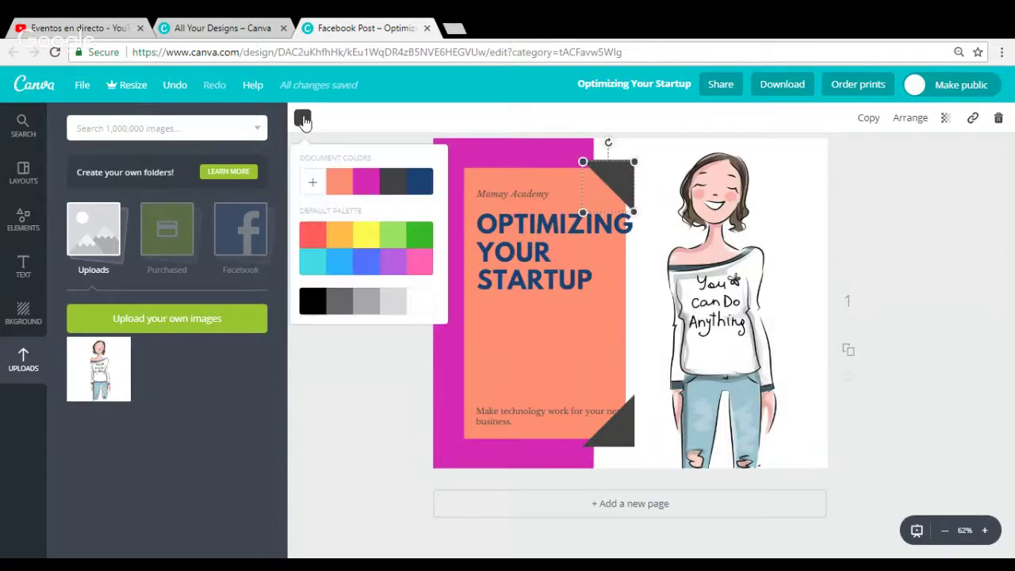
{"action": "left_click", "coordinate": [366, 182]}
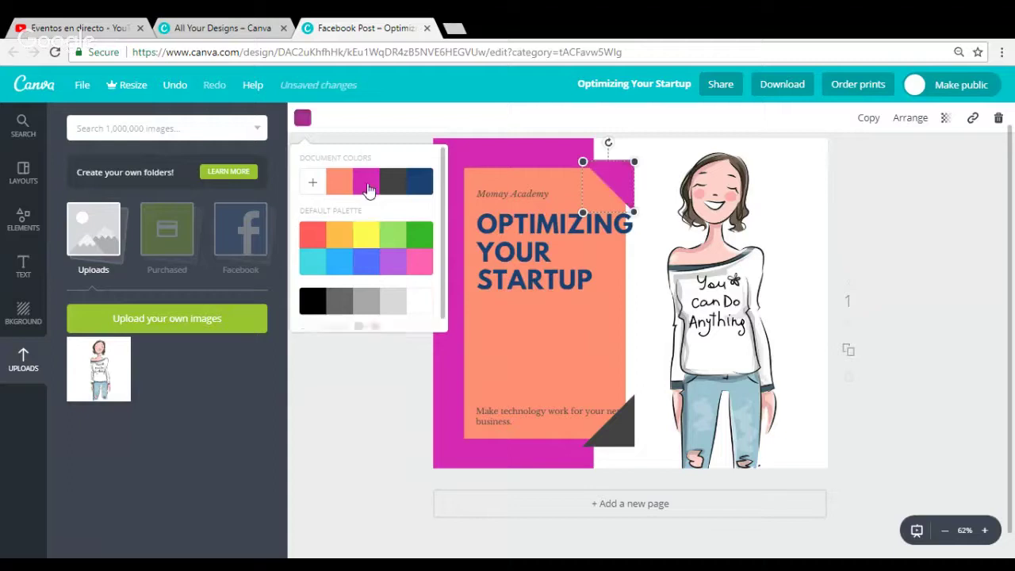
{"action": "left_click", "coordinate": [620, 428]}
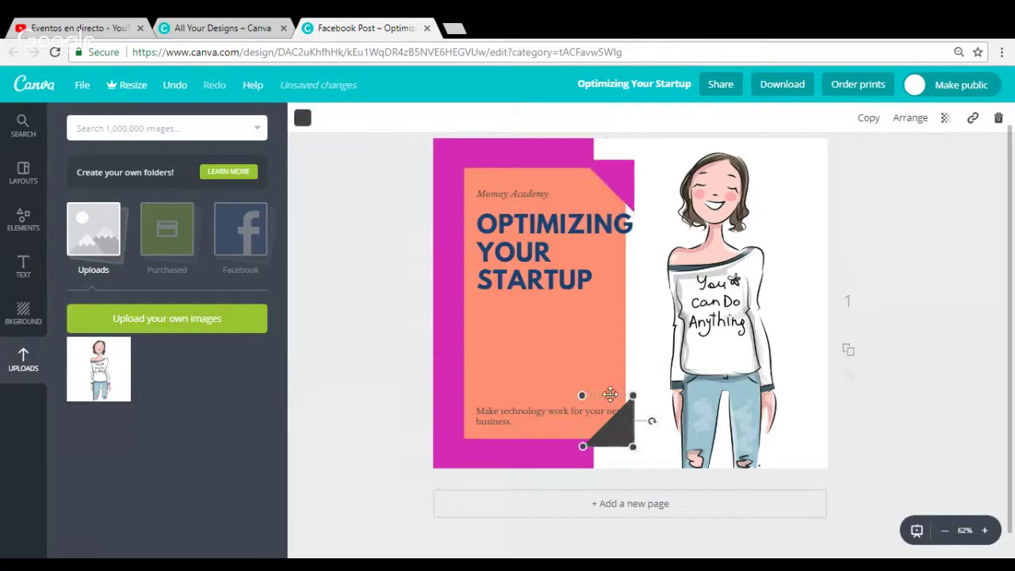
{"action": "left_click", "coordinate": [302, 119]}
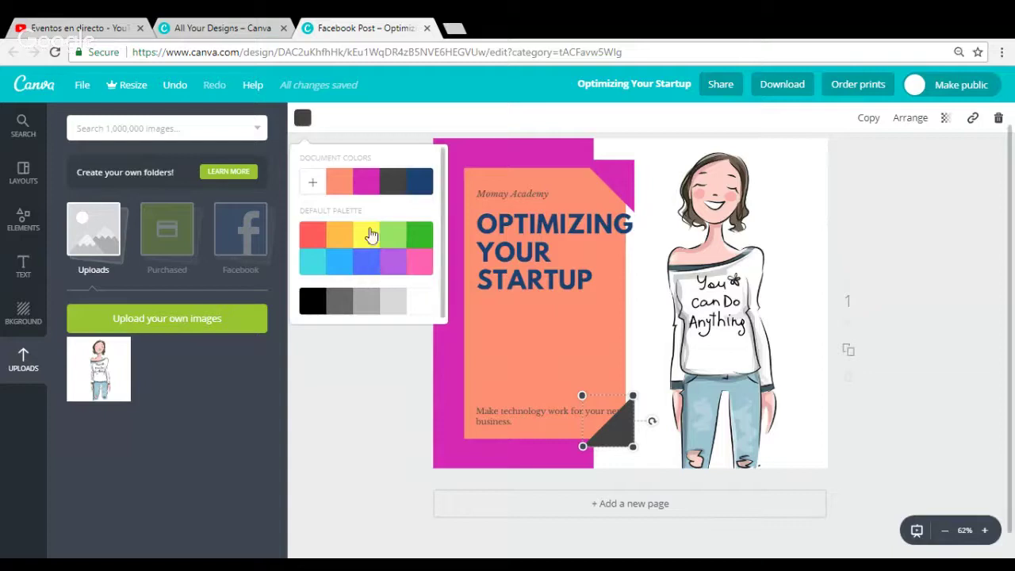
{"action": "left_click", "coordinate": [361, 180]}
{"action": "left_click", "coordinate": [588, 324]}
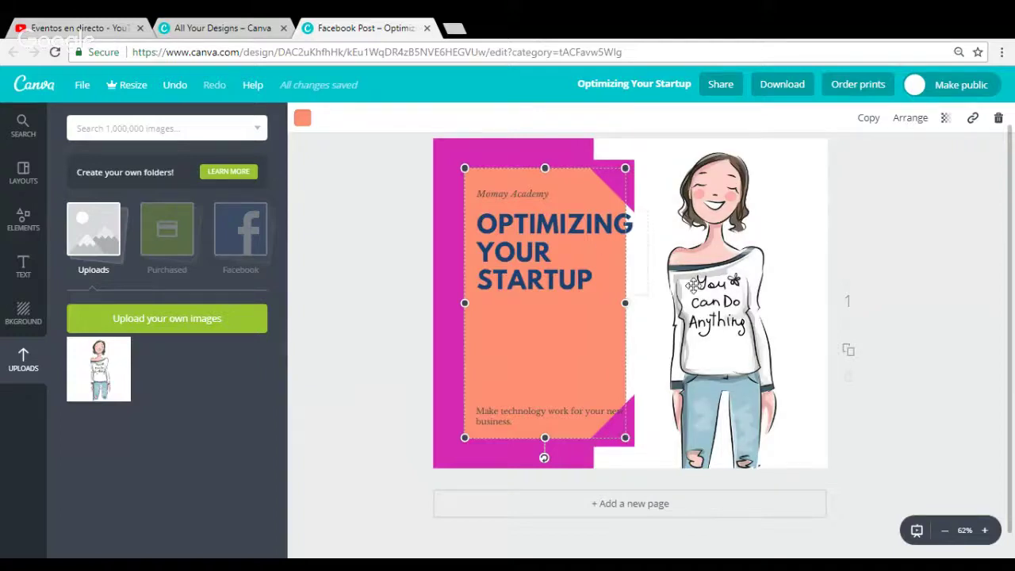
- Delete the old 'OPTIMIZING YOUR STARTUP' headline text
{"action": "left_click", "coordinate": [589, 281]}
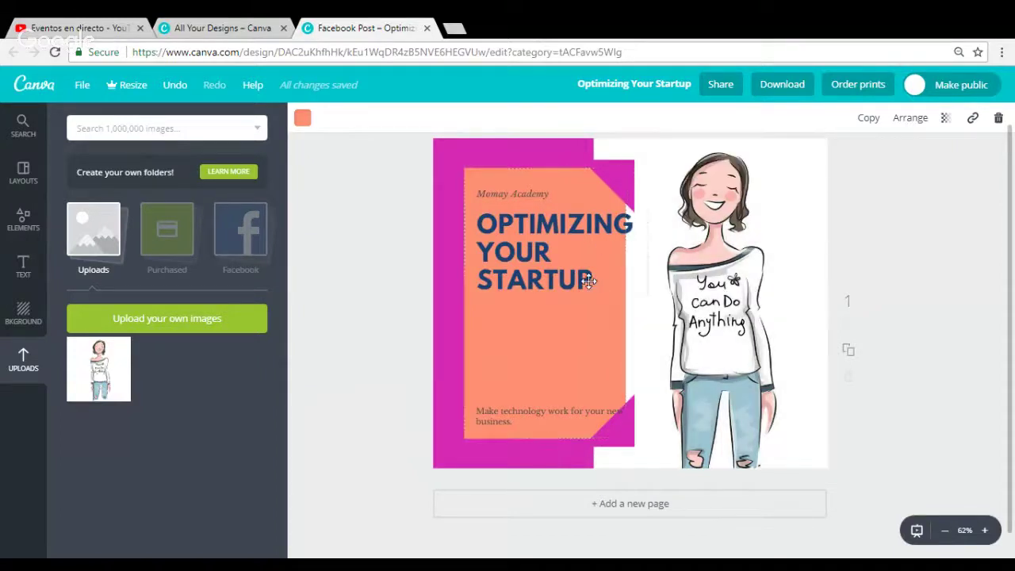
{"action": "left_click_drag", "start_coordinate": [589, 281], "coordinate": [588, 279]}
{"action": "left_click", "coordinate": [589, 278]}
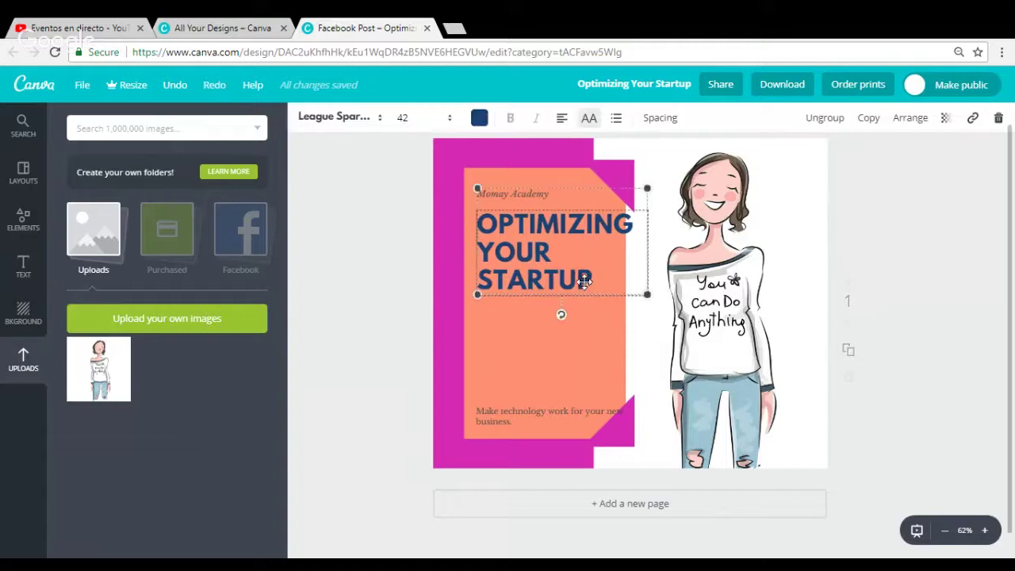
{"action": "double_click", "coordinate": [589, 280]}
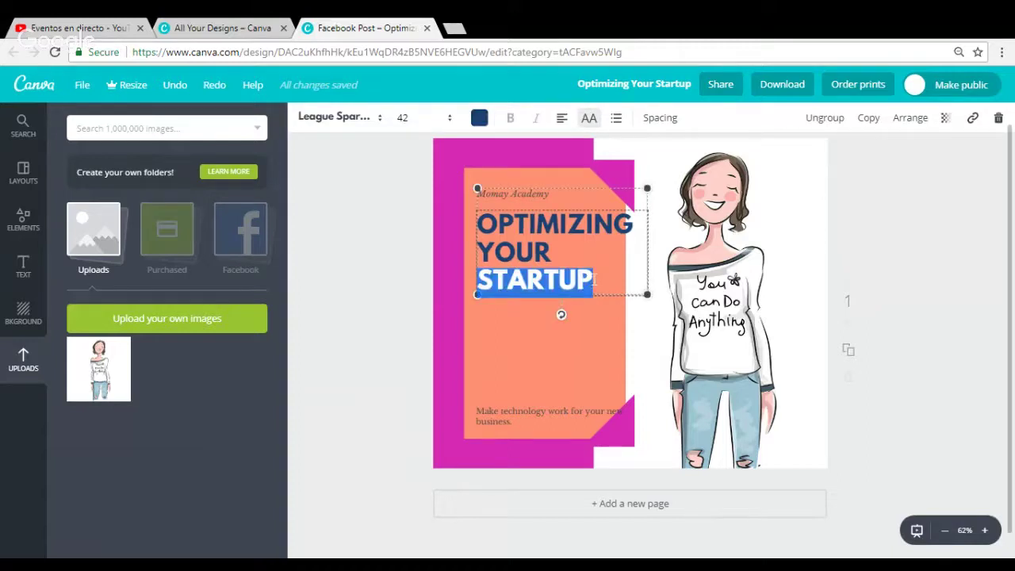
{"action": "key", "text": "BackSpace"}
{"action": "key", "text": "BackSpace"}
{"action": "key", "text": "BackSpace"}
{"action": "key", "text": "BackSpace"}
{"action": "key", "text": "BackSpace"}
{"action": "key", "text": "BackSpace"}
{"action": "key", "text": "BackSpace"}
{"action": "key", "text": "BackSpace"}
{"action": "key", "text": "BackSpace"}
{"action": "key", "text": "BackSpace"}
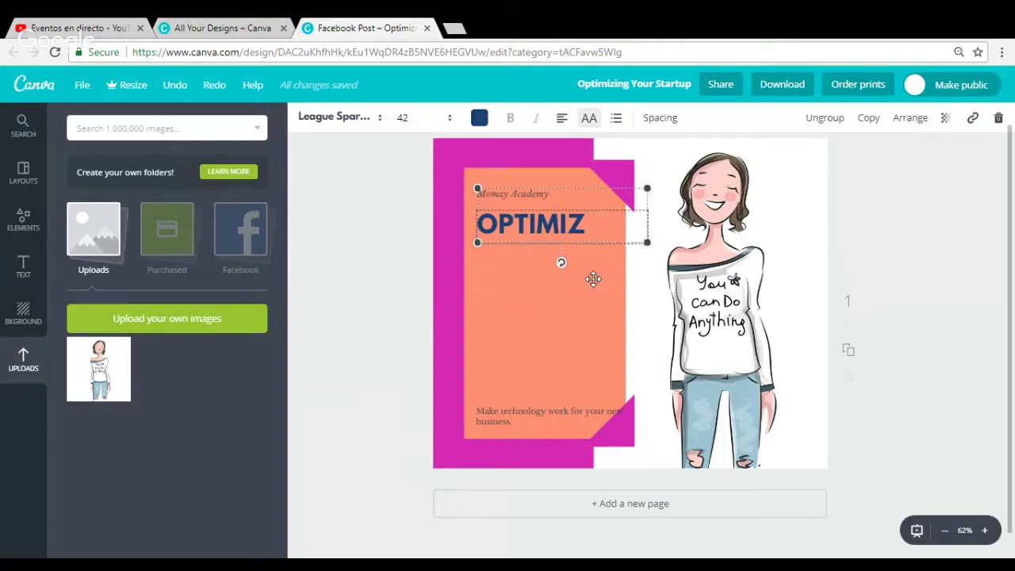
{"action": "key", "text": "BackSpace"}
{"action": "key", "text": "BackSpace"}
{"action": "key", "text": "BackSpace"}
{"action": "key", "text": "BackSpace"}
{"action": "key", "text": "BackSpace"}
{"action": "key", "text": "BackSpace"}
{"action": "key", "text": "BackSpace"}
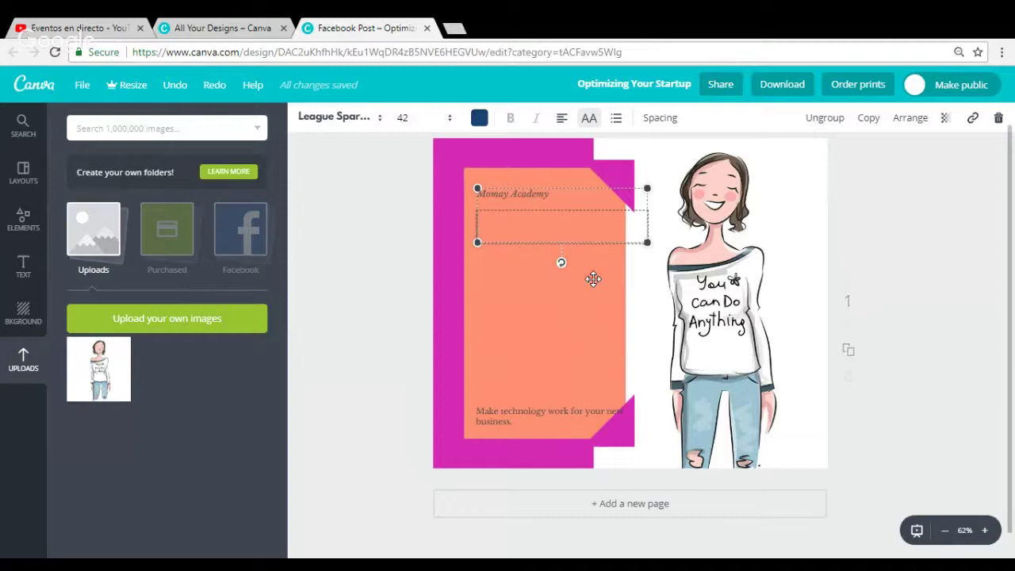
- Type the new headline 'PUEDES LOGRAR TODO LO QUE SUEÑAS', fixing typos along the way
{"action": "type", "text": "S"}
{"action": "key", "text": "BackSpace"}
{"action": "type", "text": "PUE"}
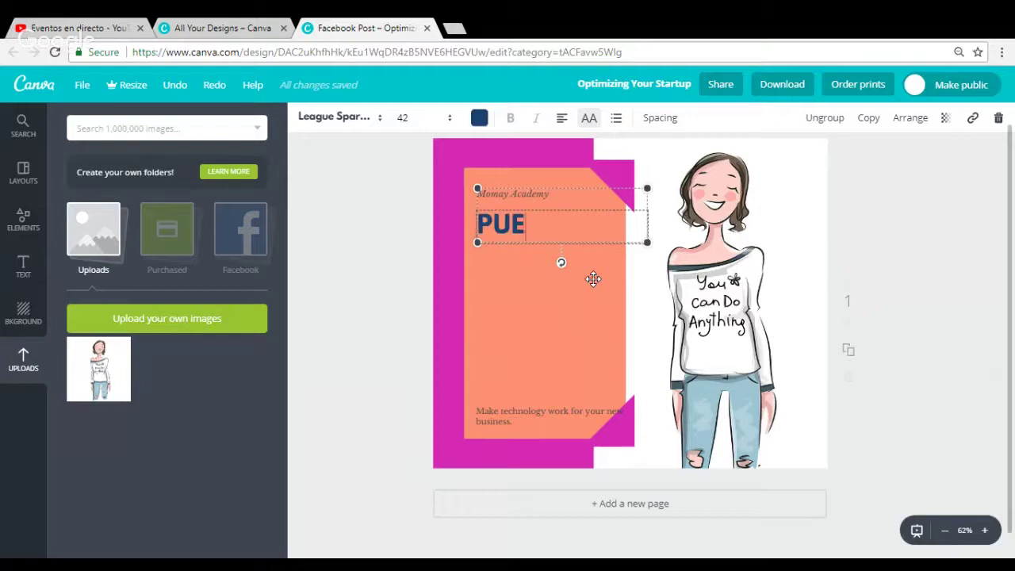
{"action": "type", "text": "DES LOG"}
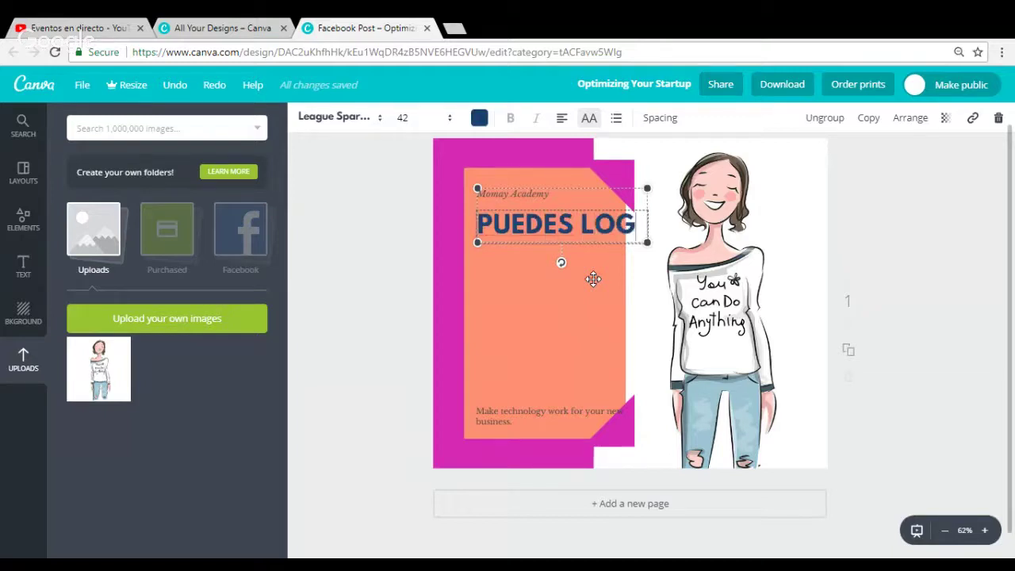
{"action": "type", "text": "RAR TO"}
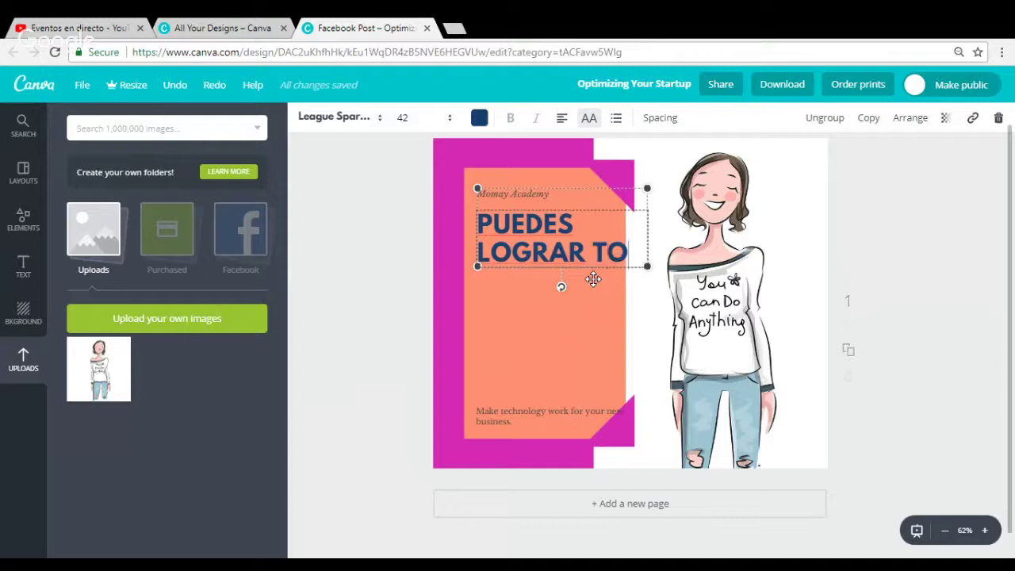
{"action": "type", "text": "DO LO"}
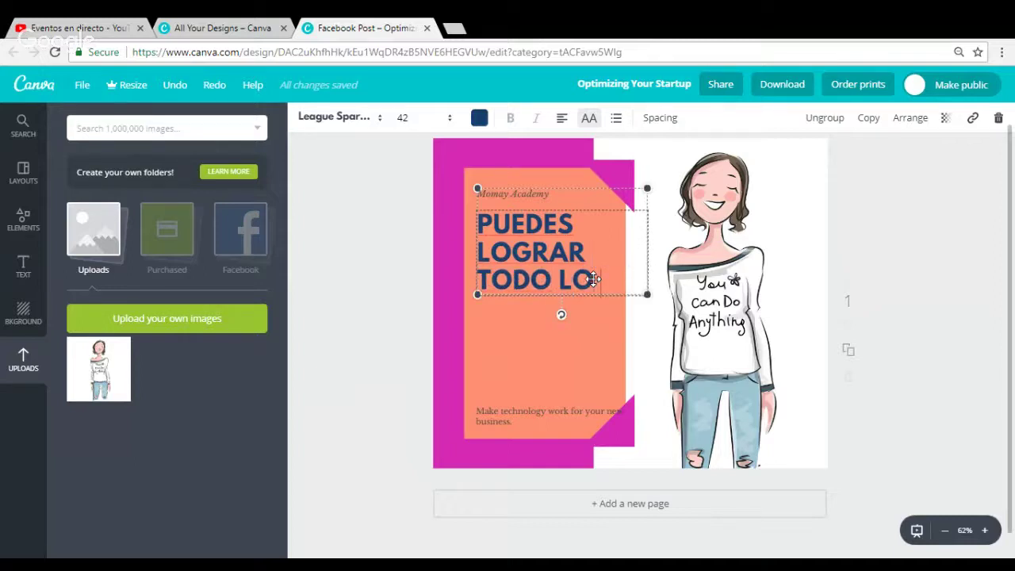
{"action": "type", "text": " QUE SIU"}
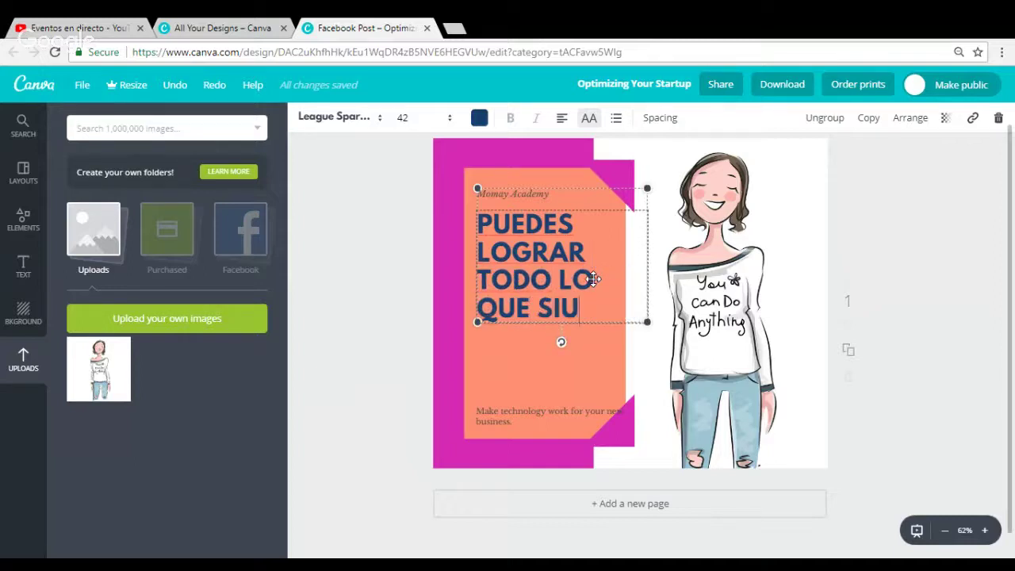
{"action": "key", "text": "BackSpace"}
{"action": "key", "text": "BackSpace"}
{"action": "type", "text": "UEÑAS"}
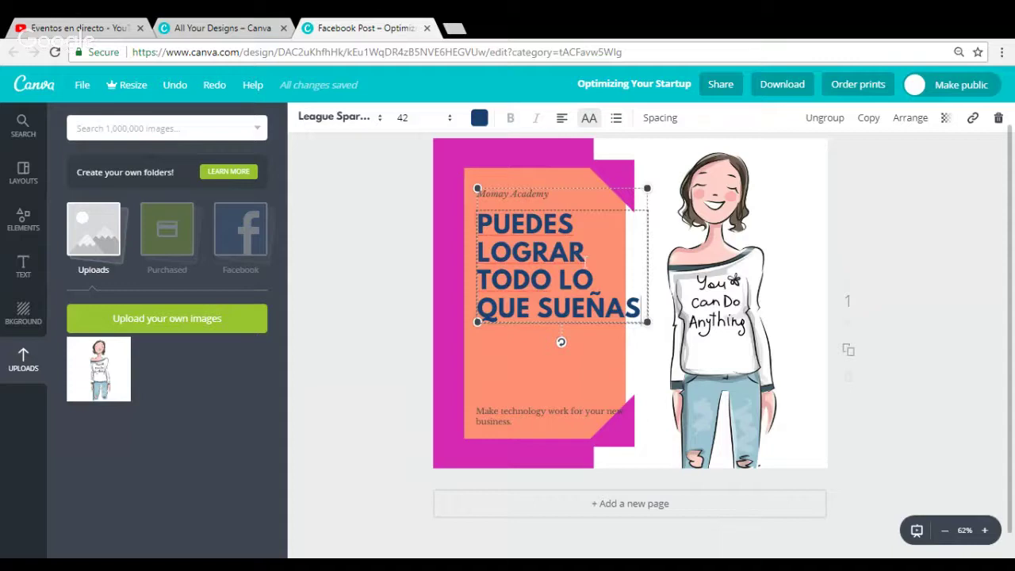
- Select the entire new headline and show the font list, currently League Spartan
{"action": "left_click_drag", "start_coordinate": [640, 309], "coordinate": [476, 224]}
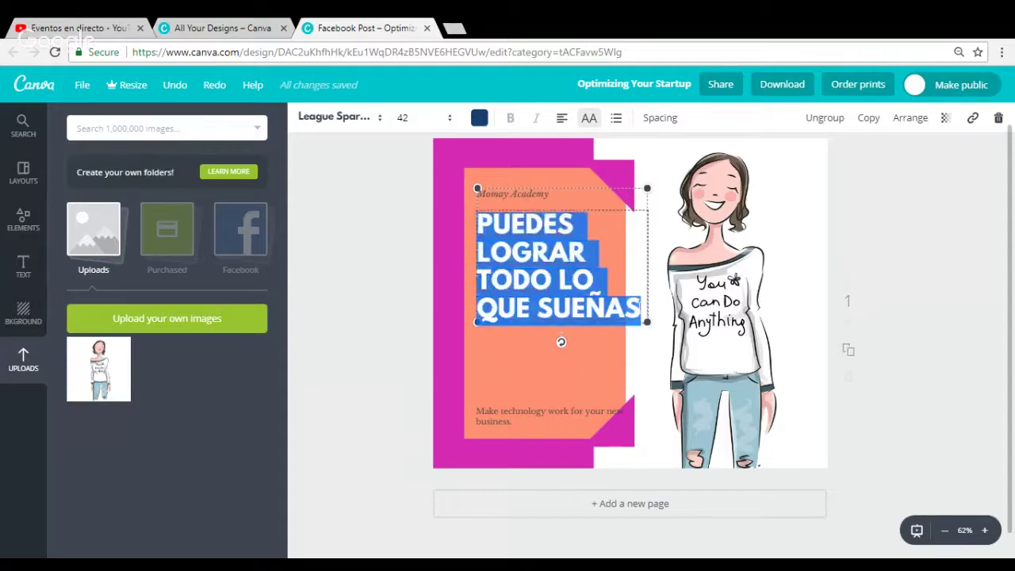
{"action": "left_click", "coordinate": [379, 121]}
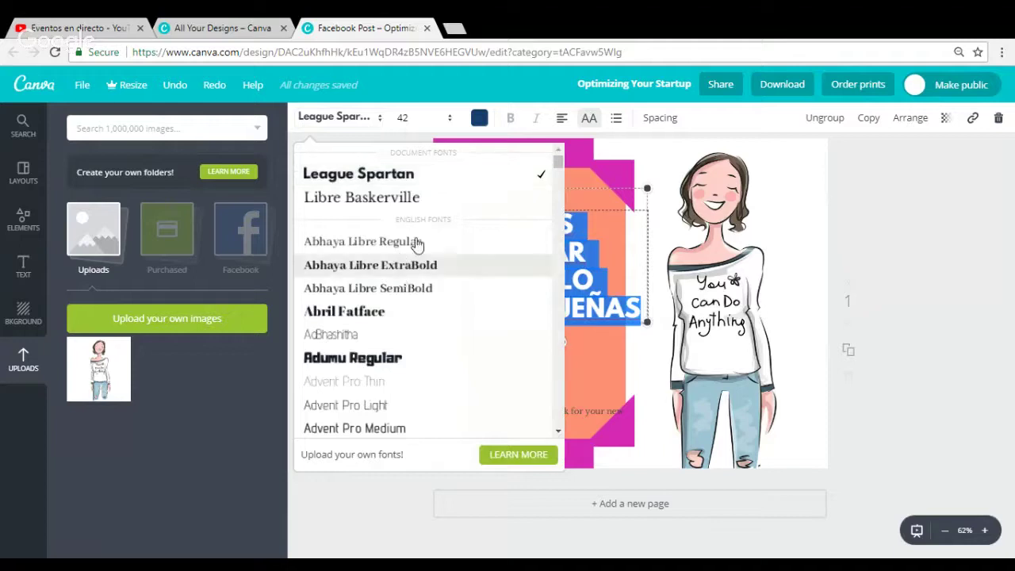
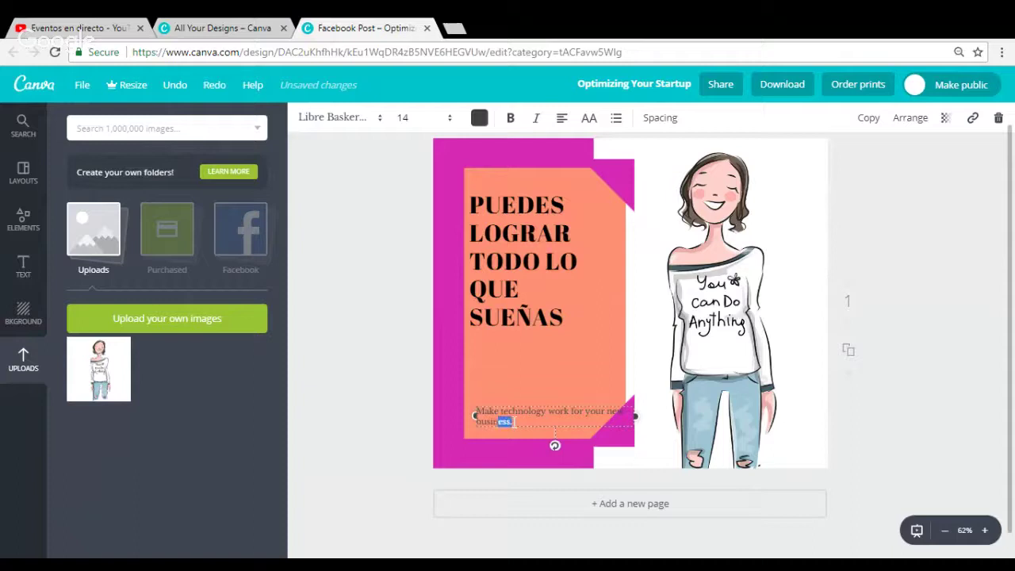
- Delete the technology tagline and move the PUEDES LOGRAR heading lower on the orange panel
{"action": "key", "text": "BackSpace"}
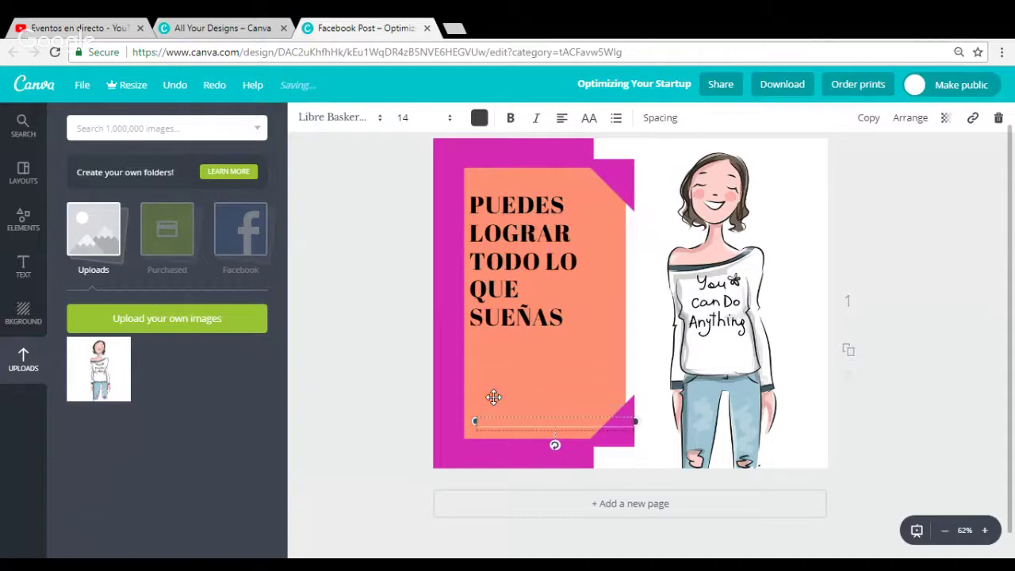
{"action": "left_click", "coordinate": [516, 278]}
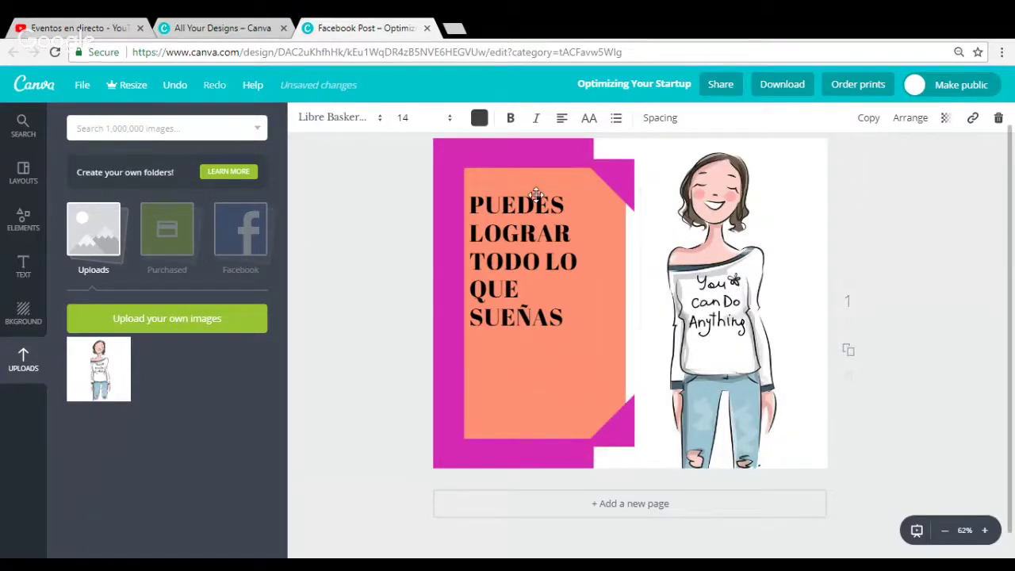
{"action": "left_click_drag", "start_coordinate": [538, 188], "coordinate": [537, 220]}
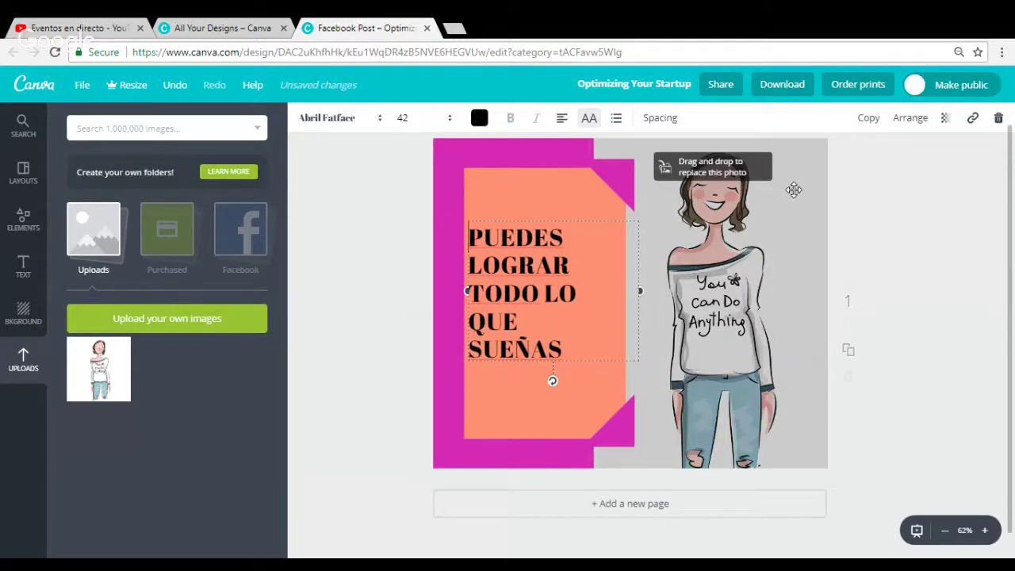
{"action": "left_click", "coordinate": [644, 295]}
{"action": "left_click", "coordinate": [623, 179]}
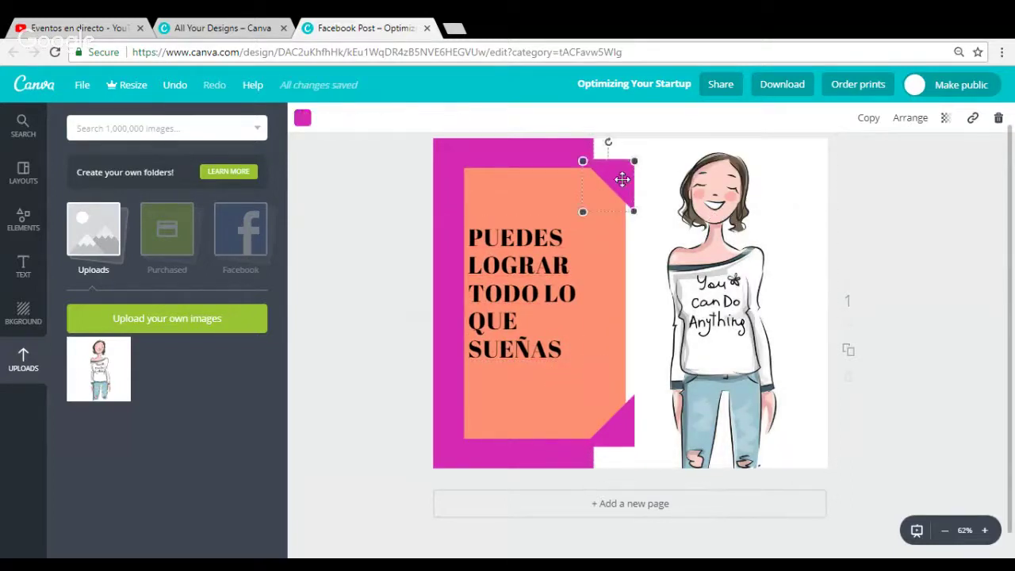
- Lower the upper magenta corner shape's transparency so it turns partly see-through
{"action": "left_click", "coordinate": [946, 118]}
{"action": "left_click", "coordinate": [920, 159]}
{"action": "key", "text": "Left"}
{"action": "key", "text": "Left"}
{"action": "key", "text": "Left"}
{"action": "key", "text": "Left"}
{"action": "key", "text": "Left"}
{"action": "key", "text": "Left"}
{"action": "key", "text": "Left"}
{"action": "key", "text": "Left"}
{"action": "key", "text": "Left"}
{"action": "key", "text": "Left"}
{"action": "key", "text": "Left"}
{"action": "key", "text": "Left"}
{"action": "key", "text": "Left"}
{"action": "key", "text": "Left"}
{"action": "key", "text": "Left"}
{"action": "key", "text": "Left"}
{"action": "key", "text": "Left"}
{"action": "key", "text": "Left"}
{"action": "key", "text": "Left"}
{"action": "key", "text": "Left"}
{"action": "key", "text": "Left"}
{"action": "key", "text": "Left"}
{"action": "key", "text": "Left"}
{"action": "key", "text": "Left"}
{"action": "key", "text": "Left"}
{"action": "key", "text": "Left"}
{"action": "key", "text": "Left"}
{"action": "key", "text": "Left"}
{"action": "key", "text": "Left"}
{"action": "key", "text": "Left"}
{"action": "key", "text": "Left"}
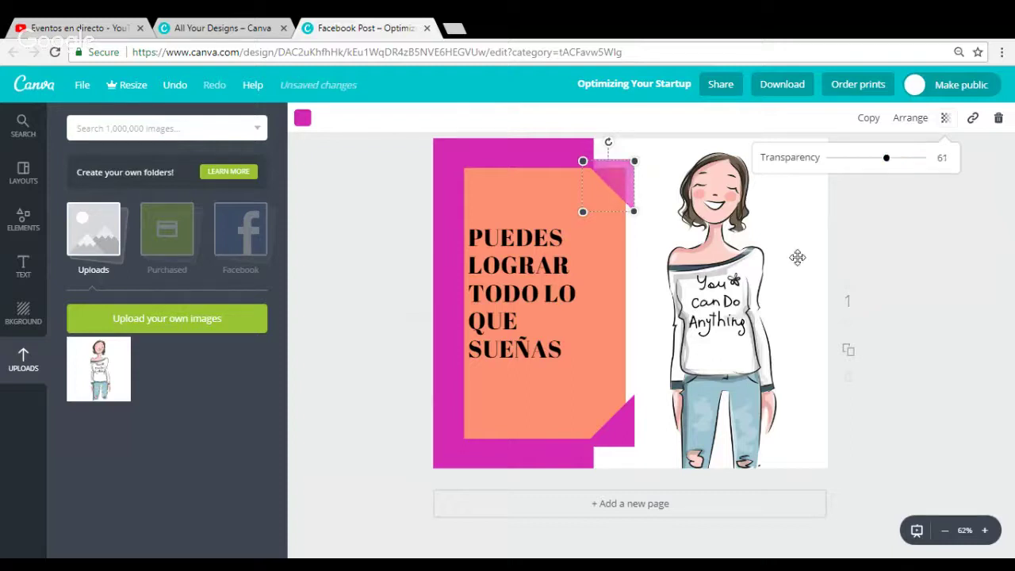
- Set the lower magenta corner shape's transparency to about 61
{"action": "left_click", "coordinate": [612, 438]}
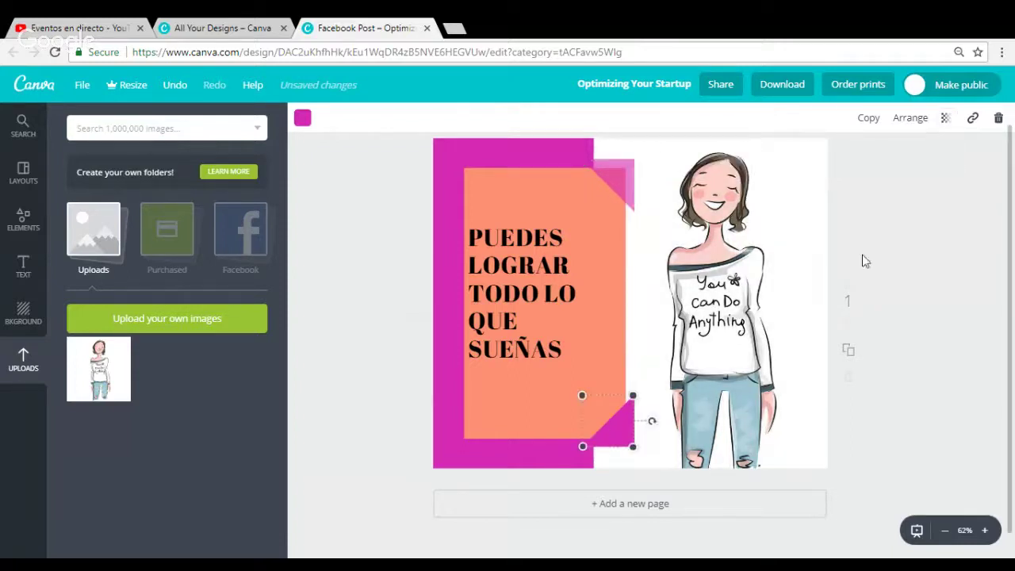
{"action": "left_click", "coordinate": [947, 121]}
{"action": "left_click", "coordinate": [925, 158]}
{"action": "key", "text": "Left"}
{"action": "key", "text": "Left"}
{"action": "key", "text": "Left"}
{"action": "key", "text": "Left"}
{"action": "key", "text": "Left"}
{"action": "key", "text": "Left"}
{"action": "key", "text": "Left"}
{"action": "key", "text": "Left"}
{"action": "key", "text": "Left"}
{"action": "key", "text": "Left"}
{"action": "key", "text": "Left"}
{"action": "key", "text": "Left"}
{"action": "key", "text": "Left"}
{"action": "key", "text": "Left"}
{"action": "key", "text": "Left"}
{"action": "key", "text": "Left"}
{"action": "key", "text": "Left"}
{"action": "key", "text": "Left"}
{"action": "key", "text": "Left"}
{"action": "key", "text": "Left"}
{"action": "key", "text": "Left"}
{"action": "key", "text": "Left"}
{"action": "key", "text": "Left"}
{"action": "key", "text": "Left"}
{"action": "key", "text": "Left"}
{"action": "key", "text": "Left"}
{"action": "key", "text": "Left"}
{"action": "key", "text": "Left"}
{"action": "key", "text": "Left"}
{"action": "key", "text": "Left"}
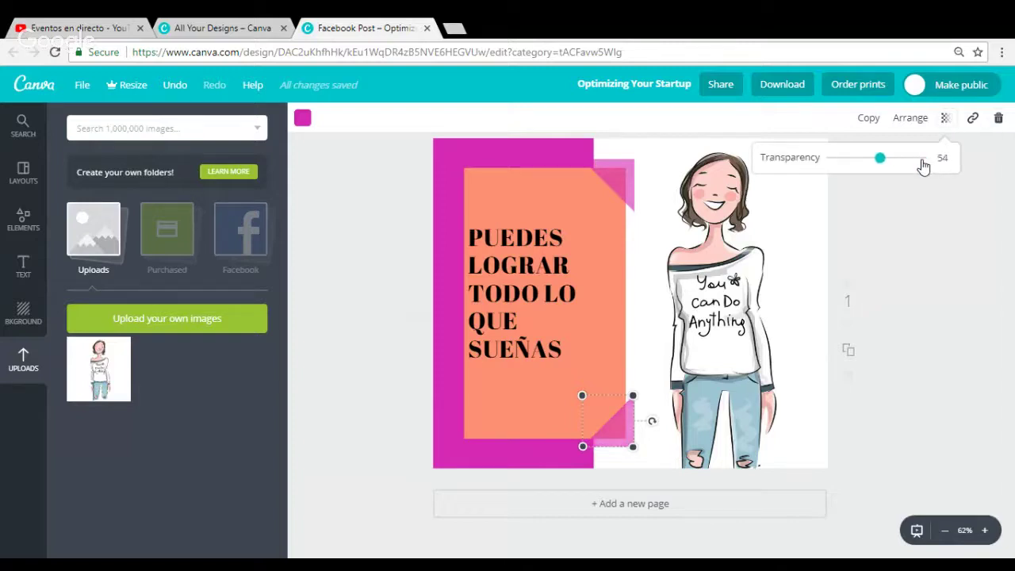
{"action": "left_click_drag", "start_coordinate": [881, 162], "coordinate": [885, 170]}
{"action": "key", "text": "Left"}
{"action": "key", "text": "Left"}
{"action": "key", "text": "Left"}
{"action": "key", "text": "Left"}
{"action": "key", "text": "Left"}
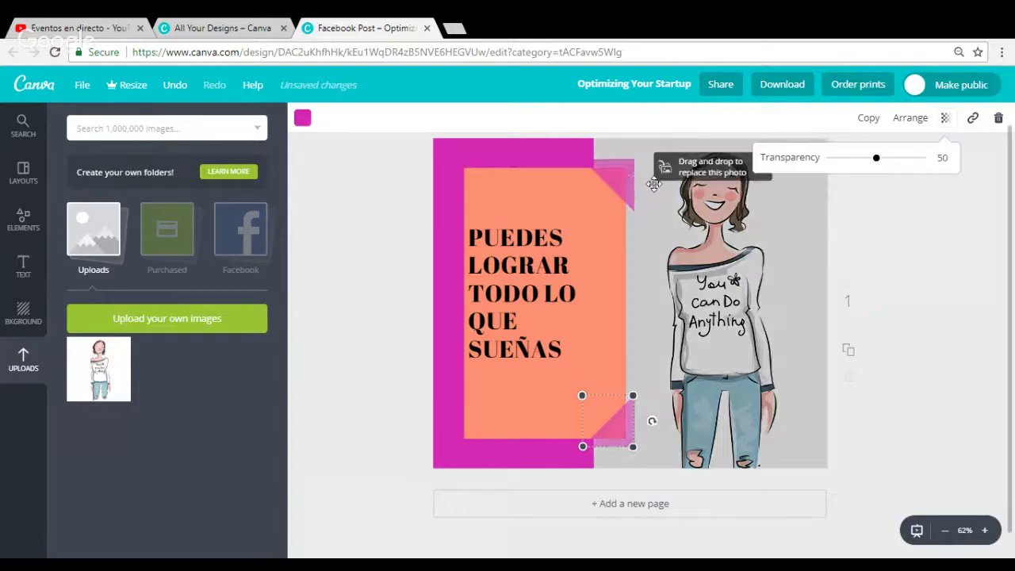
- Reduce the upper corner shape's transparency further to around 50
{"action": "left_click", "coordinate": [625, 178]}
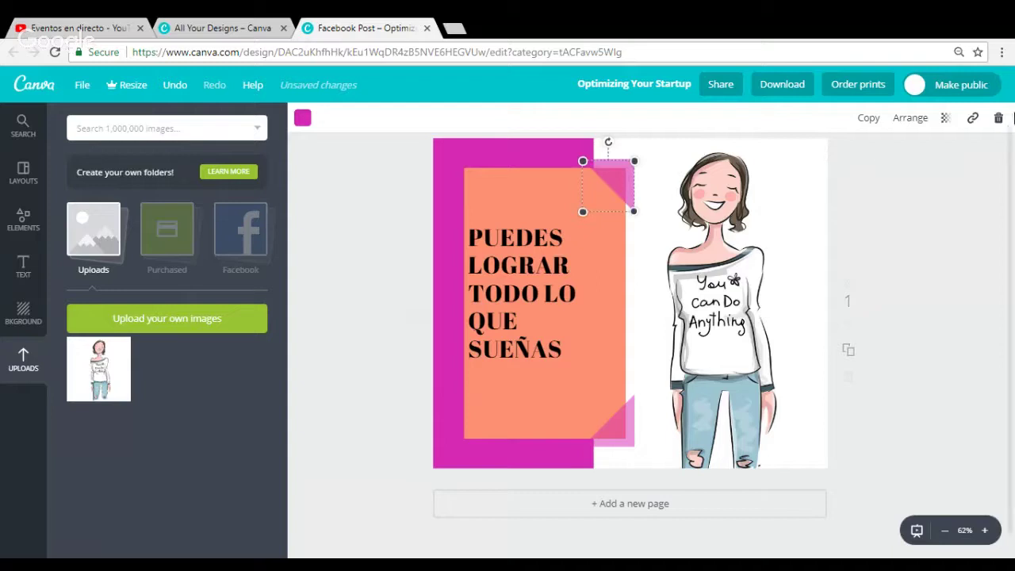
{"action": "left_click", "coordinate": [947, 121]}
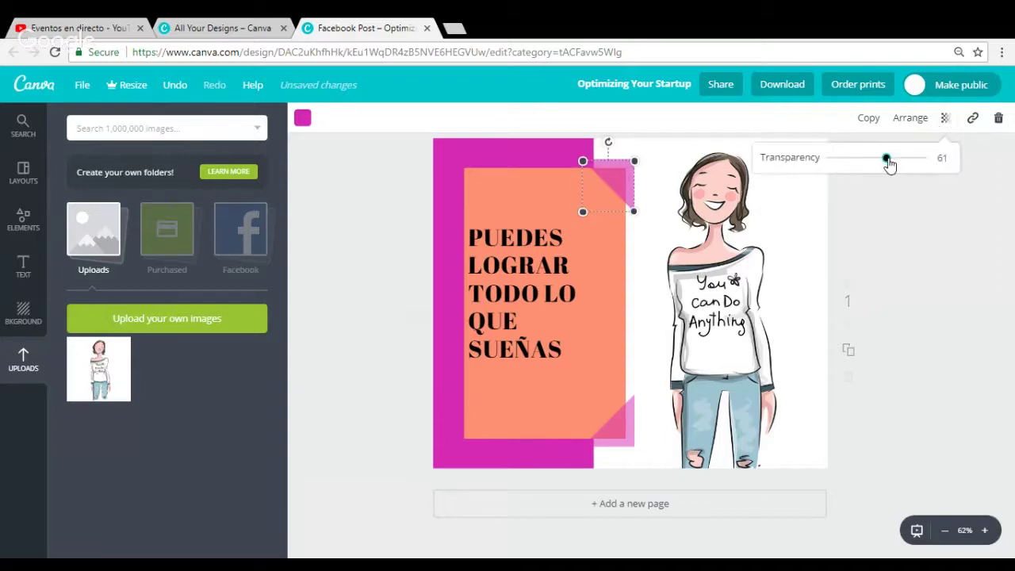
{"action": "key", "text": "Left"}
{"action": "key", "text": "Left"}
{"action": "key", "text": "Left"}
{"action": "key", "text": "Left"}
{"action": "key", "text": "Left"}
{"action": "key", "text": "Left"}
{"action": "key", "text": "Left"}
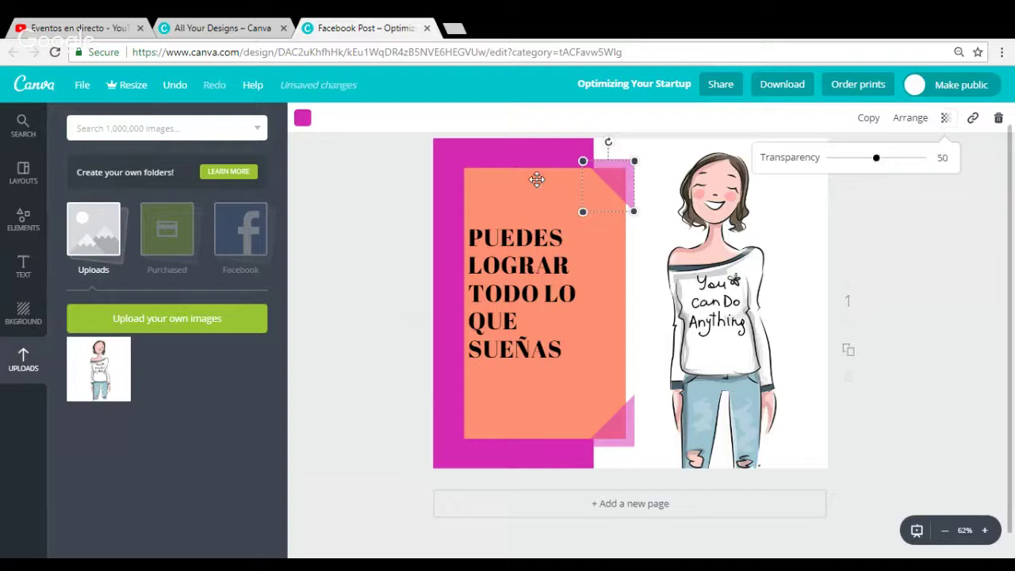
{"action": "left_click", "coordinate": [948, 122]}
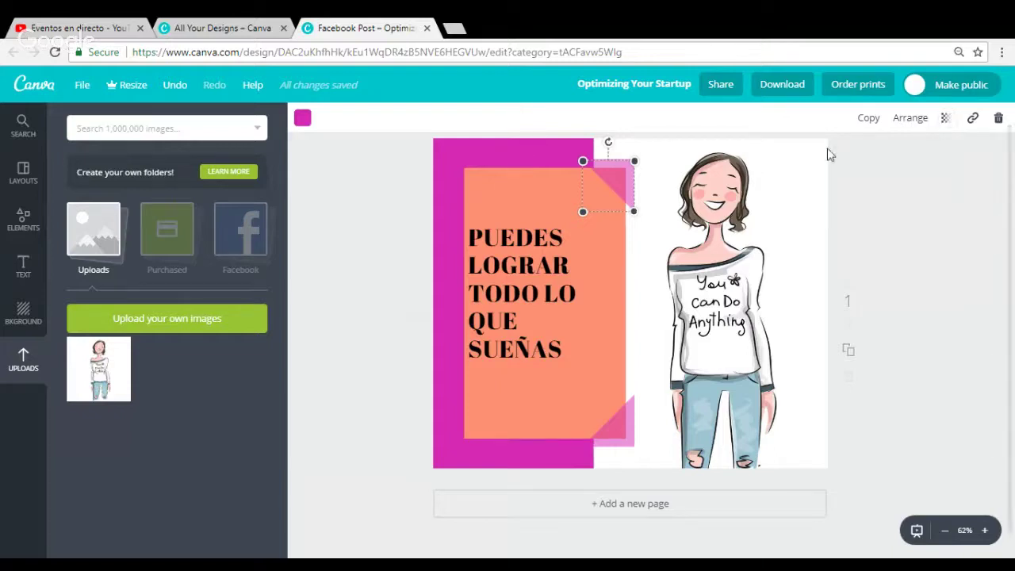
{"action": "key", "text": "Escape"}
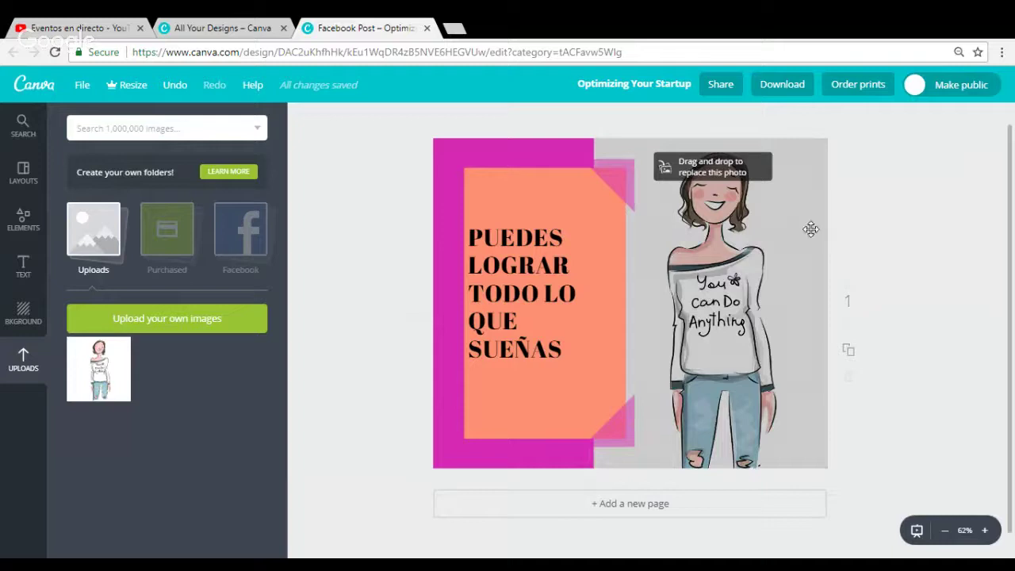
{"action": "left_click", "coordinate": [809, 229]}
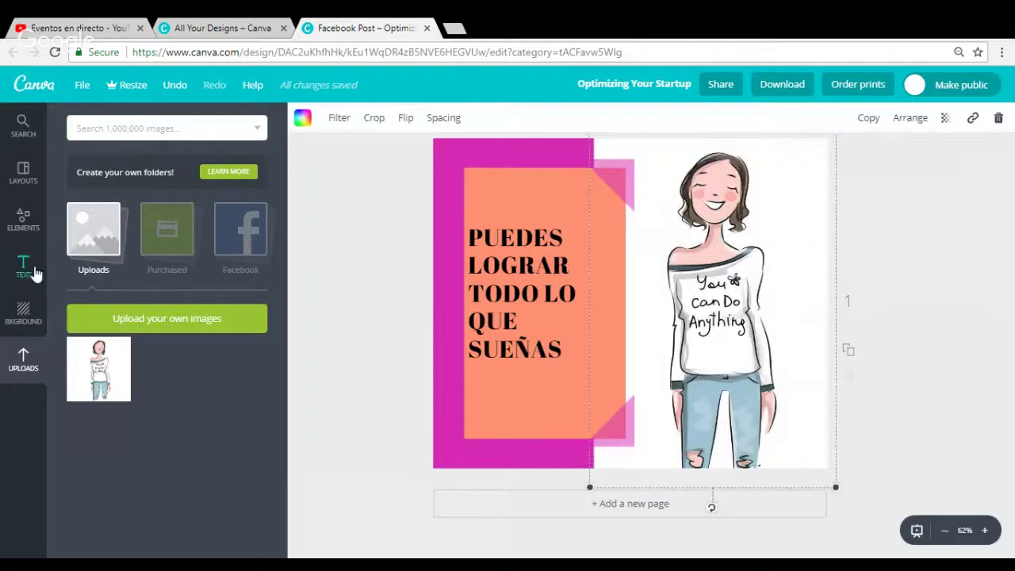
- Add the yellow zigzag line from Elements > Lines and rotate it toward vertical
{"action": "left_click", "coordinate": [24, 230]}
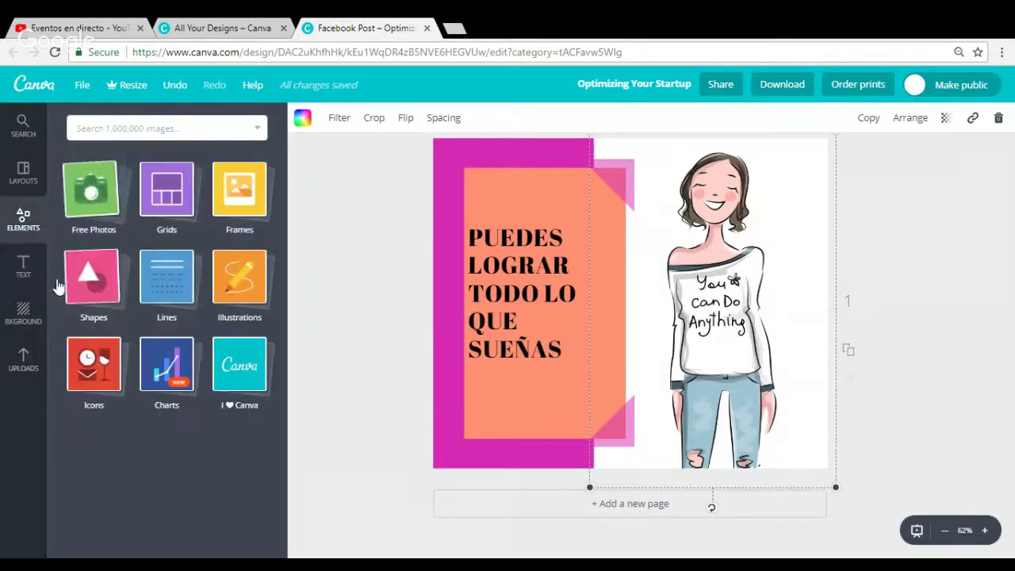
{"action": "left_click", "coordinate": [150, 295]}
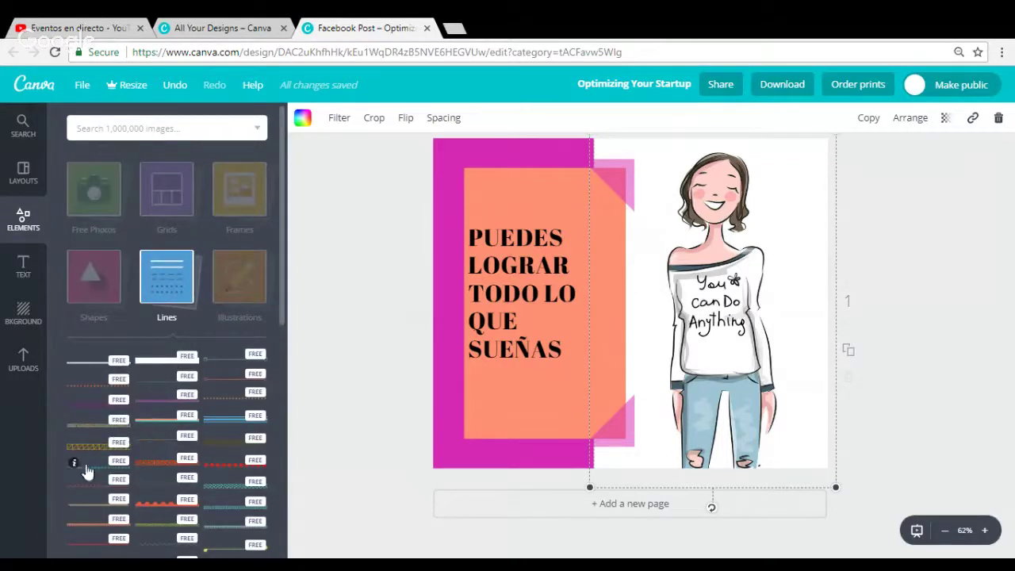
{"action": "left_click", "coordinate": [95, 448]}
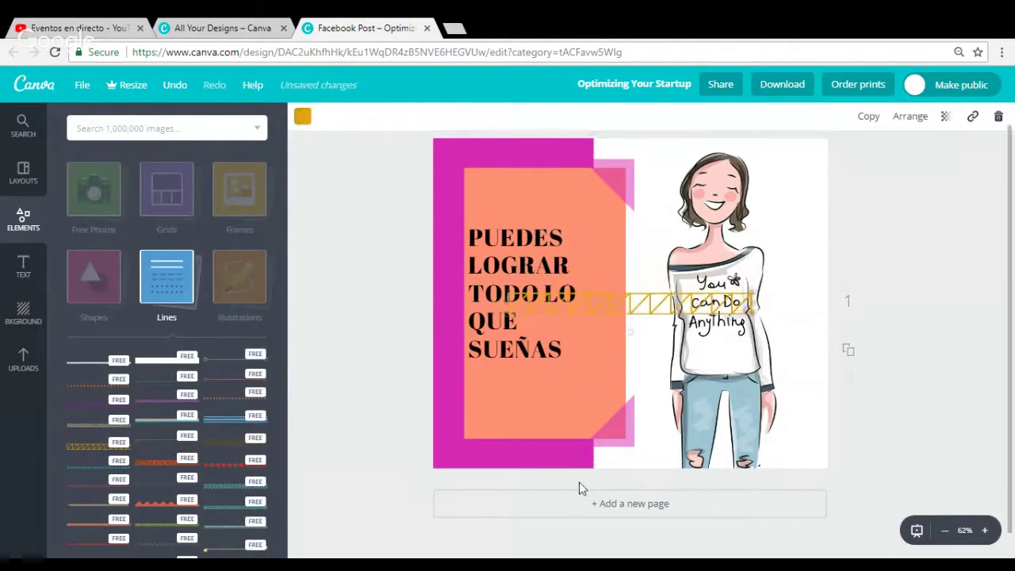
{"action": "left_click_drag", "start_coordinate": [650, 297], "coordinate": [689, 345]}
{"action": "left_click_drag", "start_coordinate": [672, 384], "coordinate": [707, 349]}
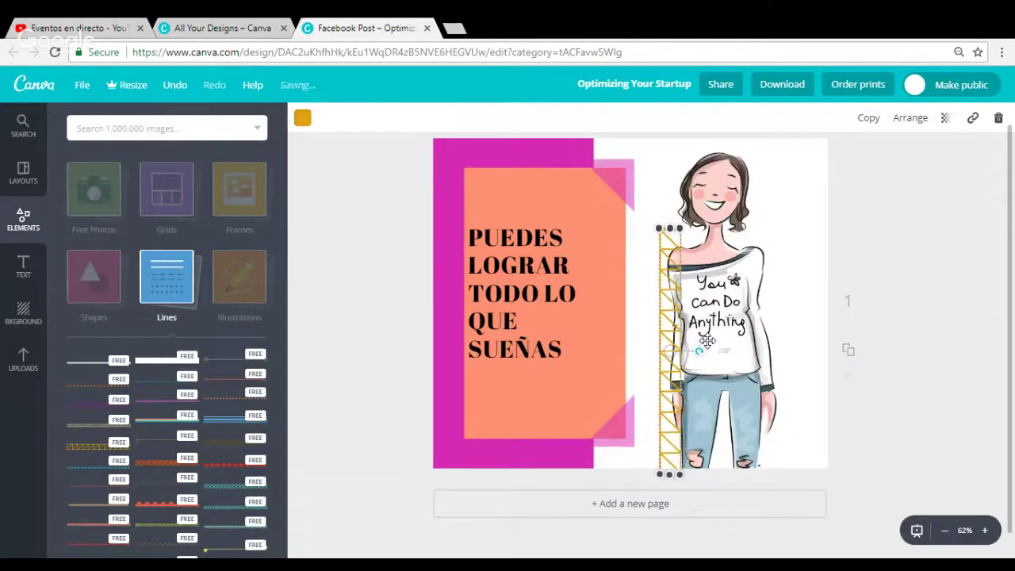
- Place the zigzag line on the right edge and stretch it from top to bottom
{"action": "left_click_drag", "start_coordinate": [668, 321], "coordinate": [810, 262]}
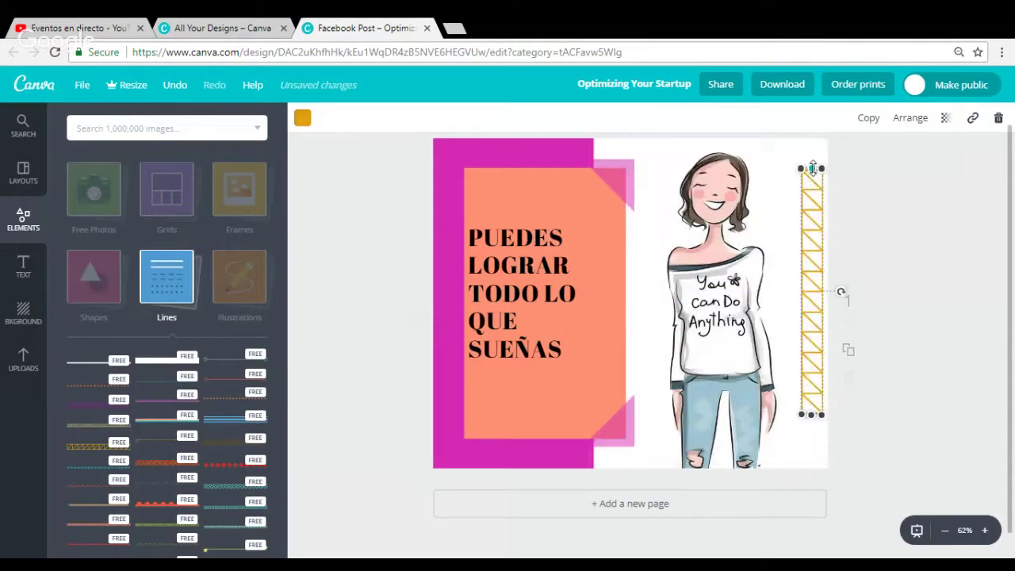
{"action": "left_click_drag", "start_coordinate": [811, 168], "coordinate": [812, 159]}
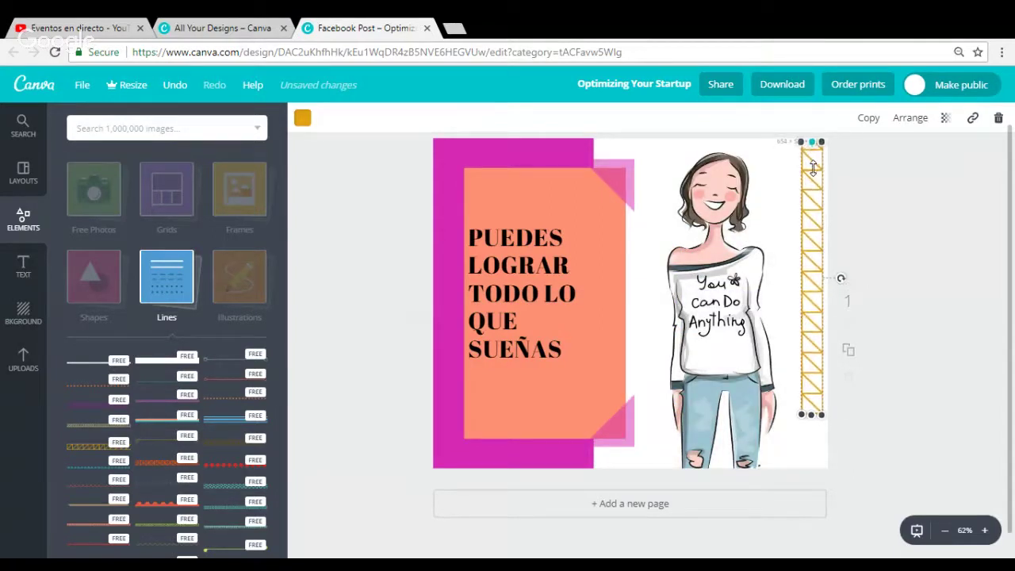
{"action": "left_click_drag", "start_coordinate": [812, 418], "coordinate": [813, 468]}
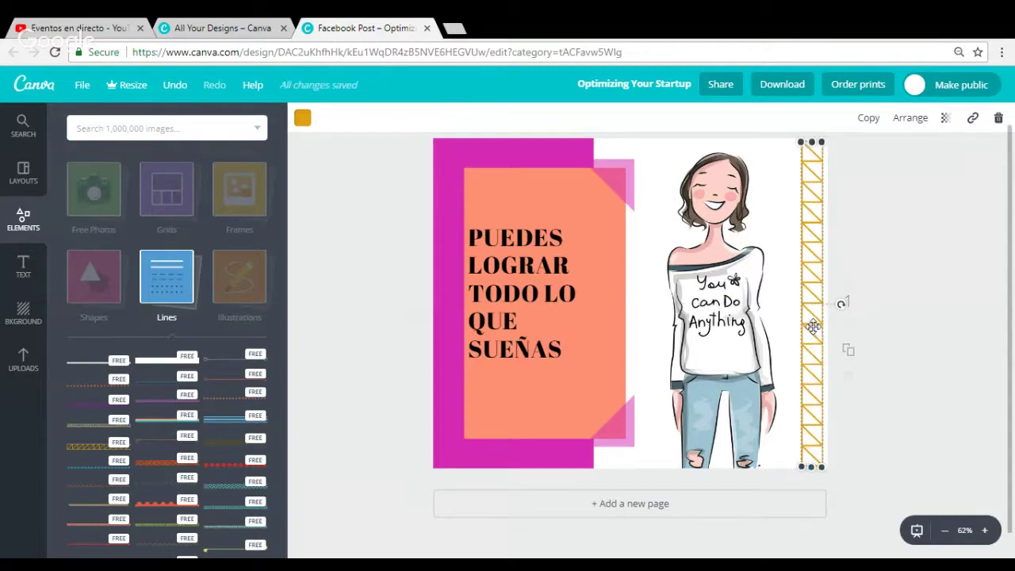
{"action": "left_click_drag", "start_coordinate": [813, 326], "coordinate": [818, 325]}
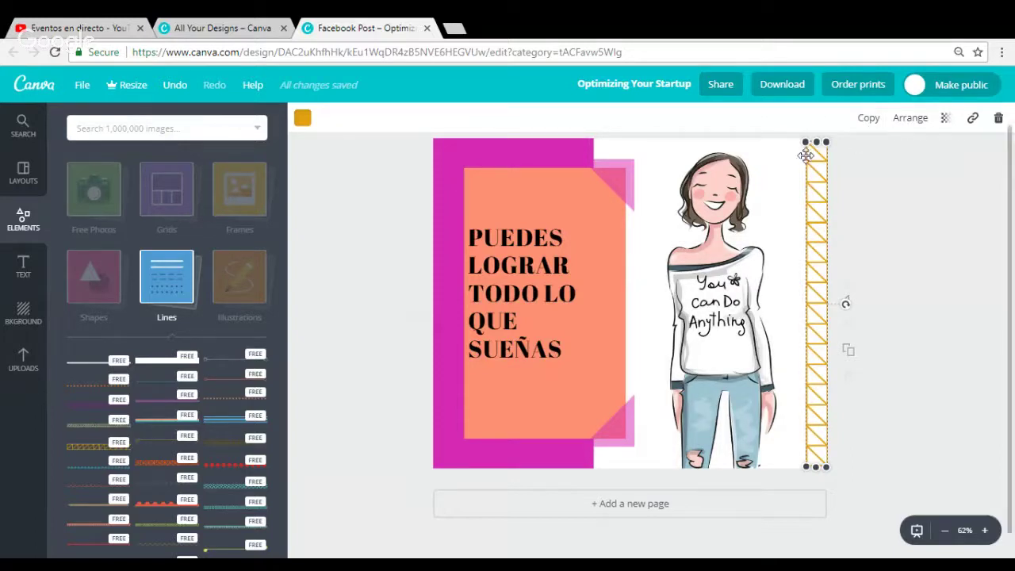
{"action": "left_click_drag", "start_coordinate": [817, 142], "coordinate": [817, 140]}
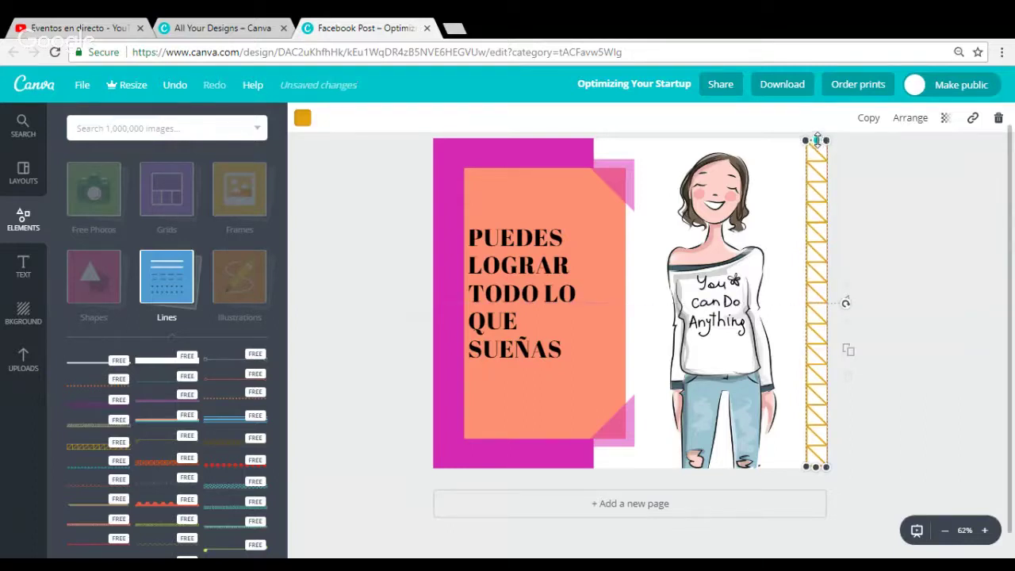
{"action": "left_click", "coordinate": [917, 175]}
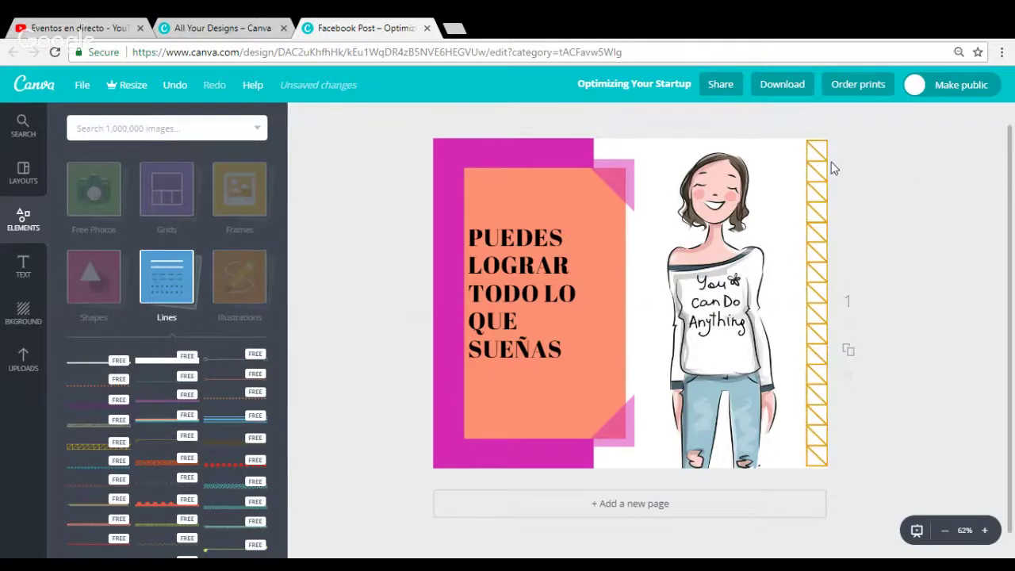
{"action": "left_click", "coordinate": [817, 161]}
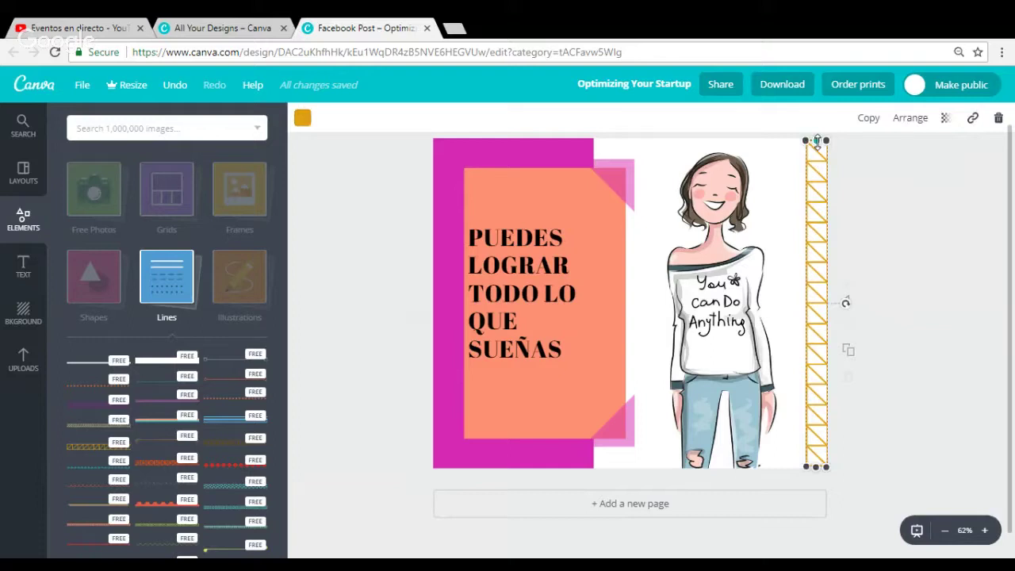
{"action": "left_click_drag", "start_coordinate": [818, 160], "coordinate": [818, 158]}
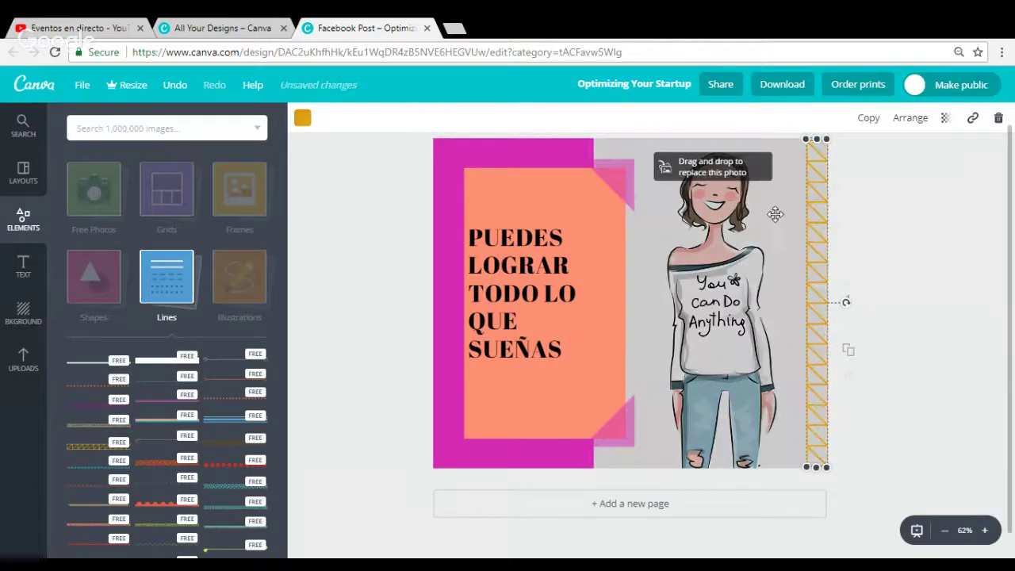
{"action": "left_click", "coordinate": [775, 215]}
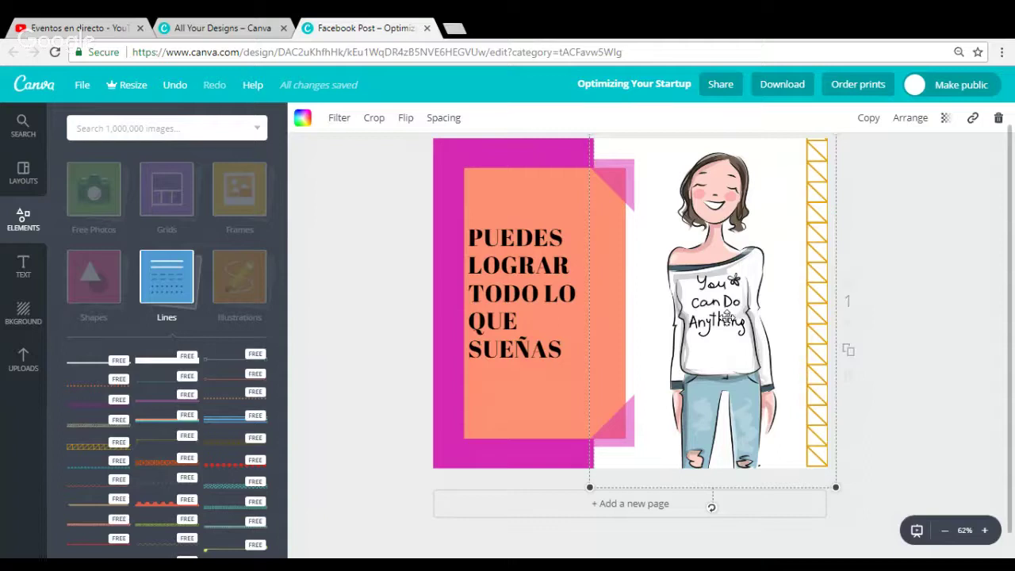
{"action": "left_click", "coordinate": [918, 278]}
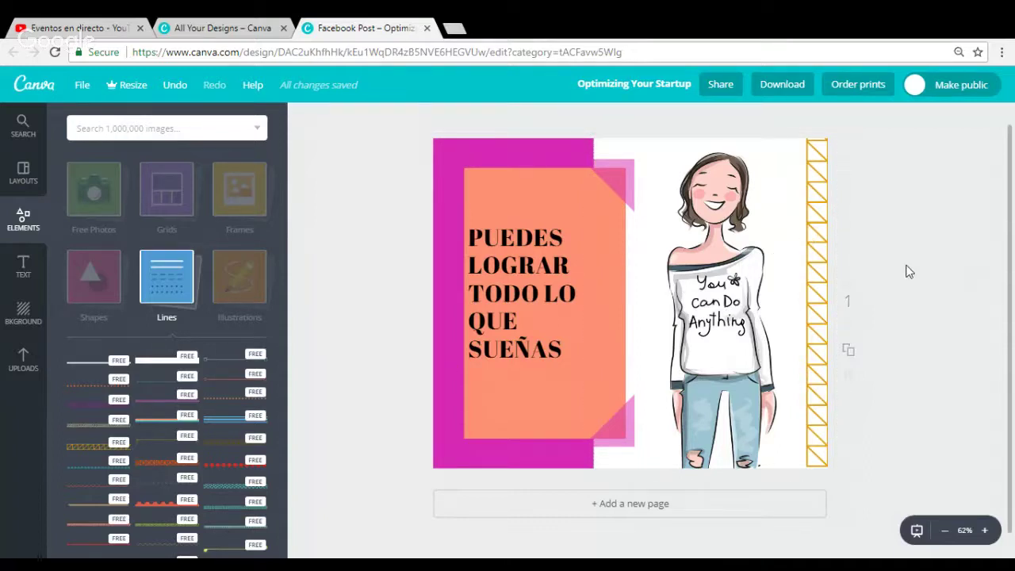
- Title the design 'Los Sueños'
{"action": "left_click", "coordinate": [676, 83]}
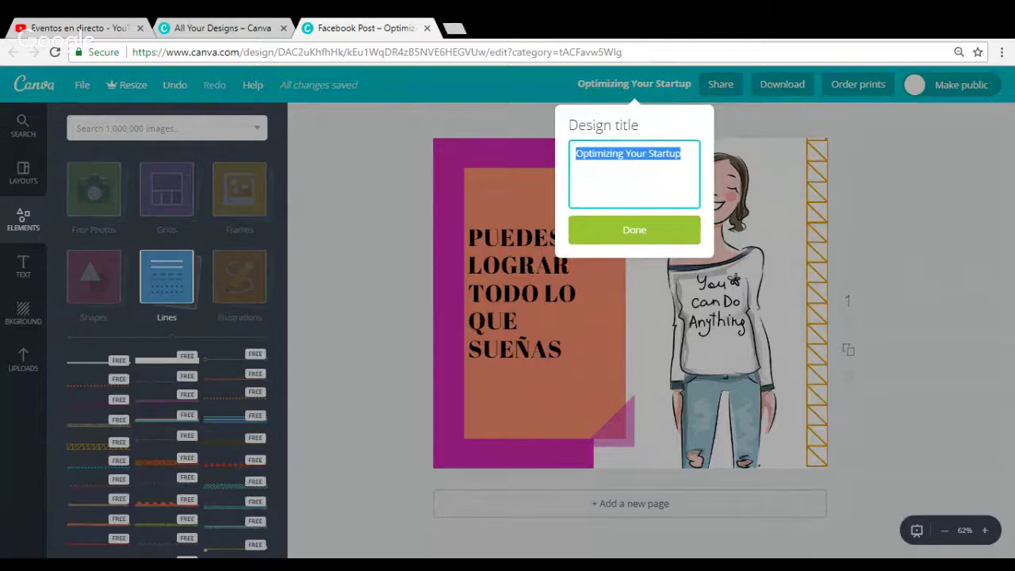
{"action": "type", "text": "4"}
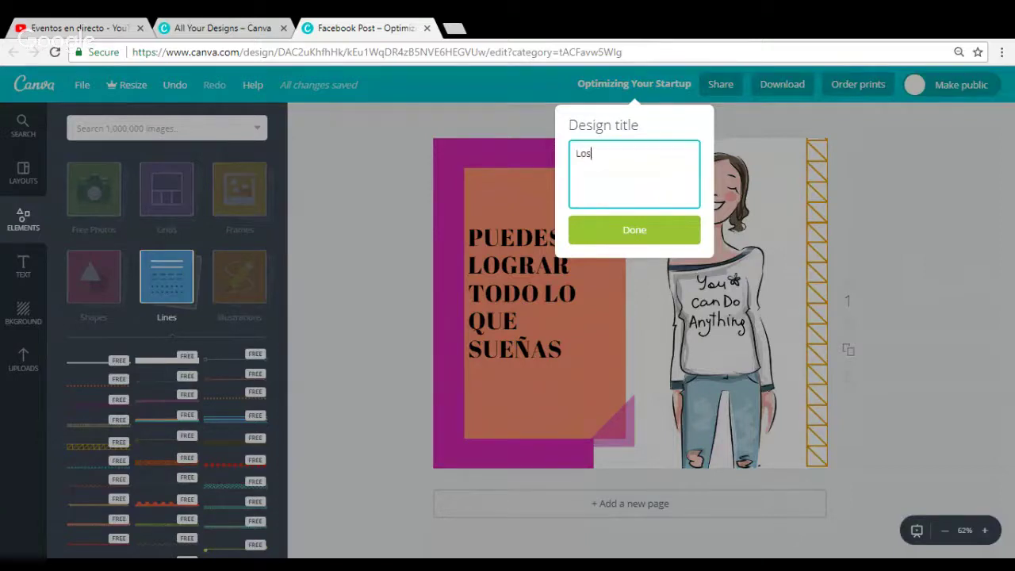
{"action": "type", "text": "Los Sueños"}
{"action": "left_click", "coordinate": [663, 246]}
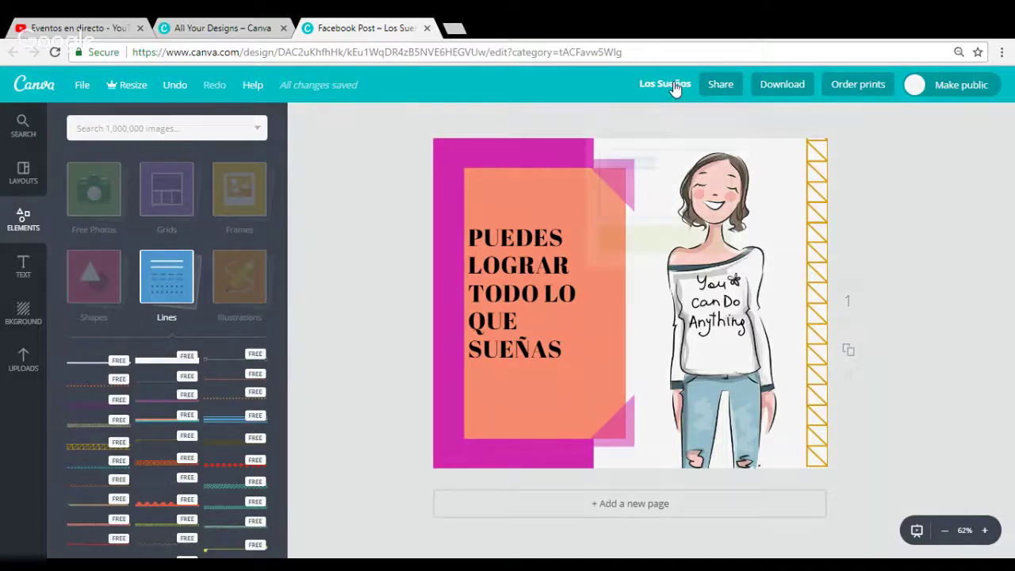
- Change the design title to 'Mayo Motivacional'
{"action": "left_click", "coordinate": [674, 84]}
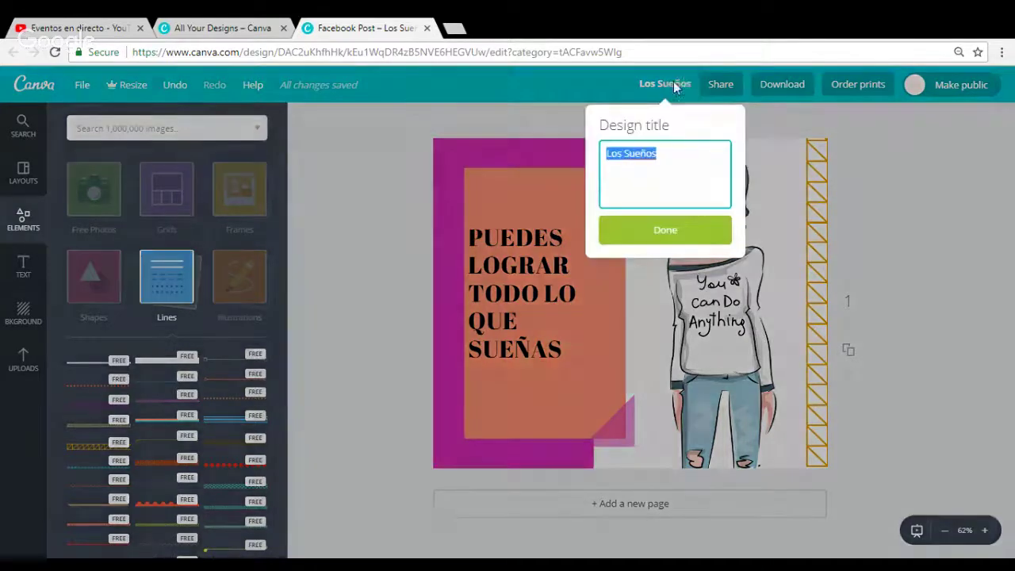
{"action": "key", "text": "End"}
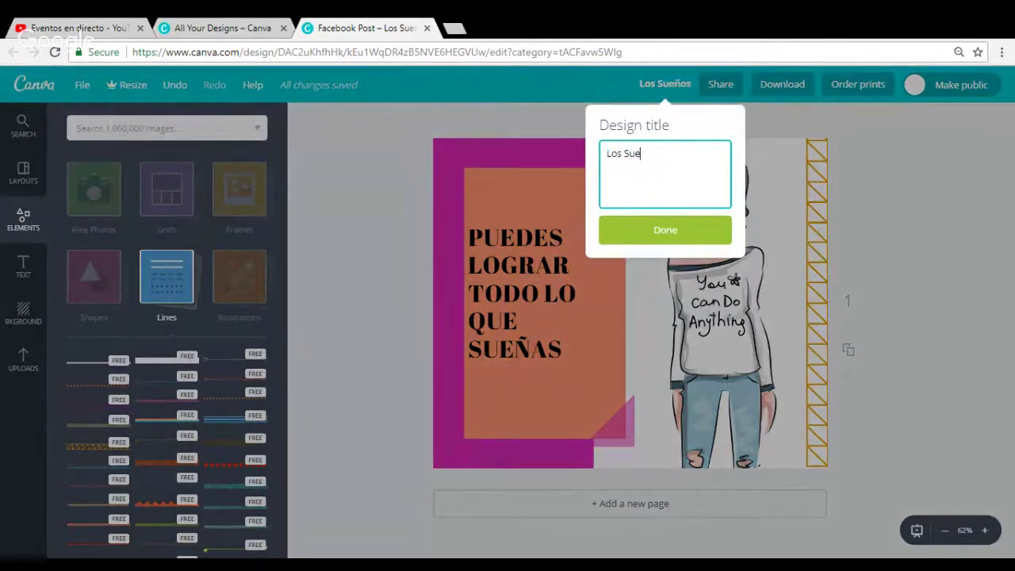
{"action": "key", "text": "BackSpace"}
{"action": "key", "text": "BackSpace"}
{"action": "key", "text": "BackSpace"}
{"action": "type", "text": "Mayo Motivacione"}
{"action": "key", "text": "BackSpace"}
{"action": "type", "text": "al"}
{"action": "left_click", "coordinate": [676, 231]}
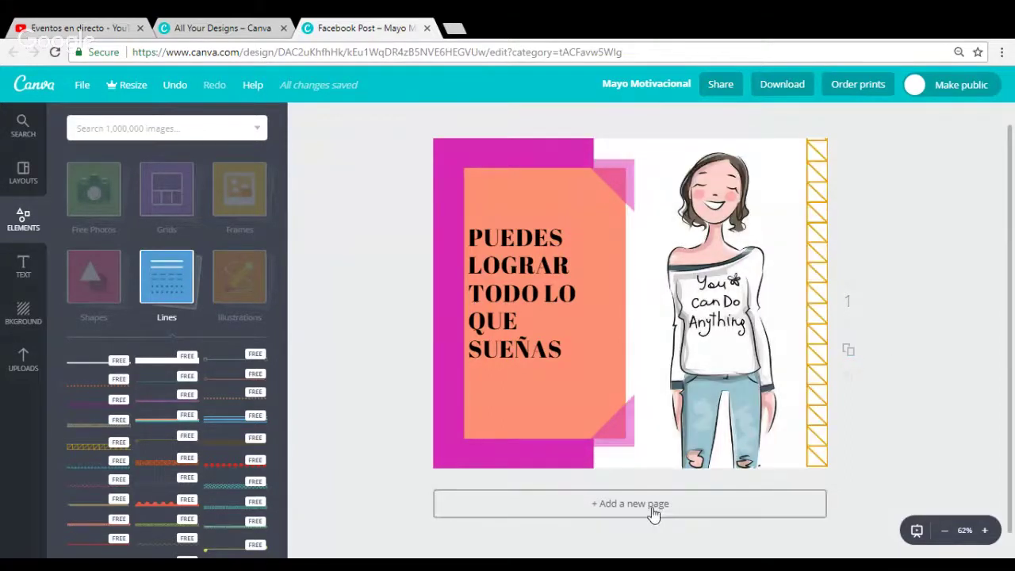
- Add a second page and apply the Flower Power! layout to it
{"action": "left_click", "coordinate": [653, 514]}
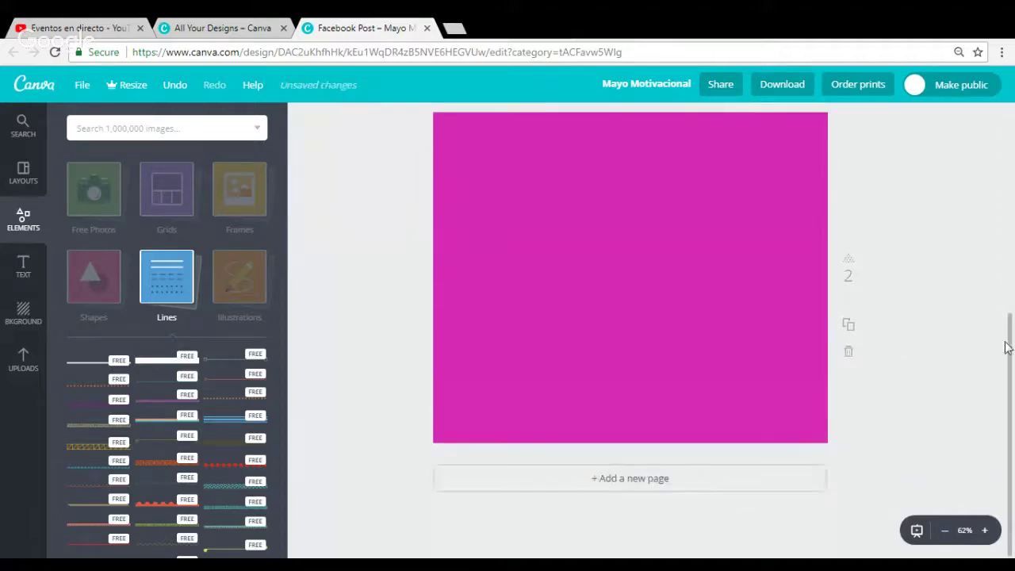
{"action": "left_click", "coordinate": [23, 173]}
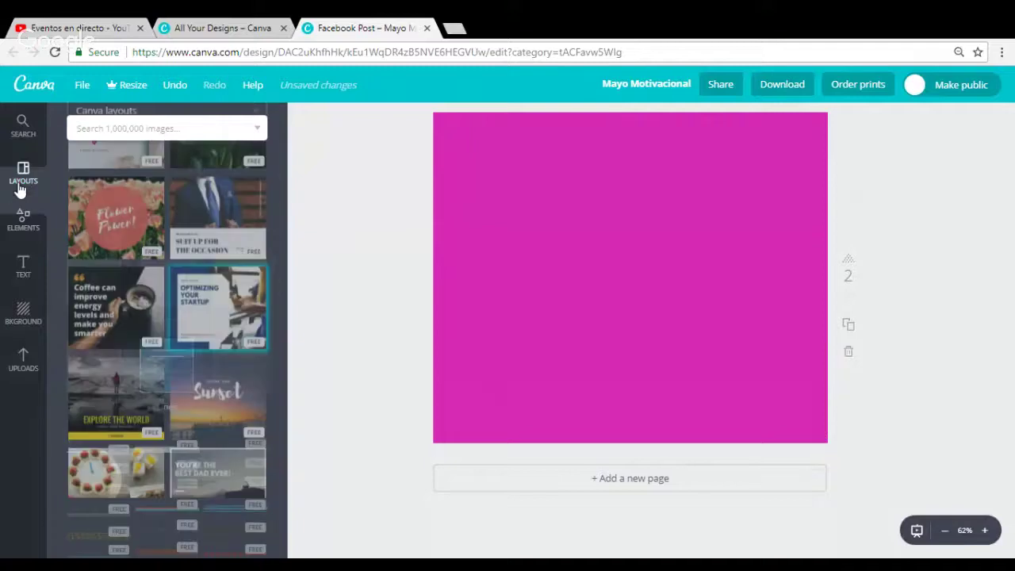
{"action": "left_click", "coordinate": [115, 222]}
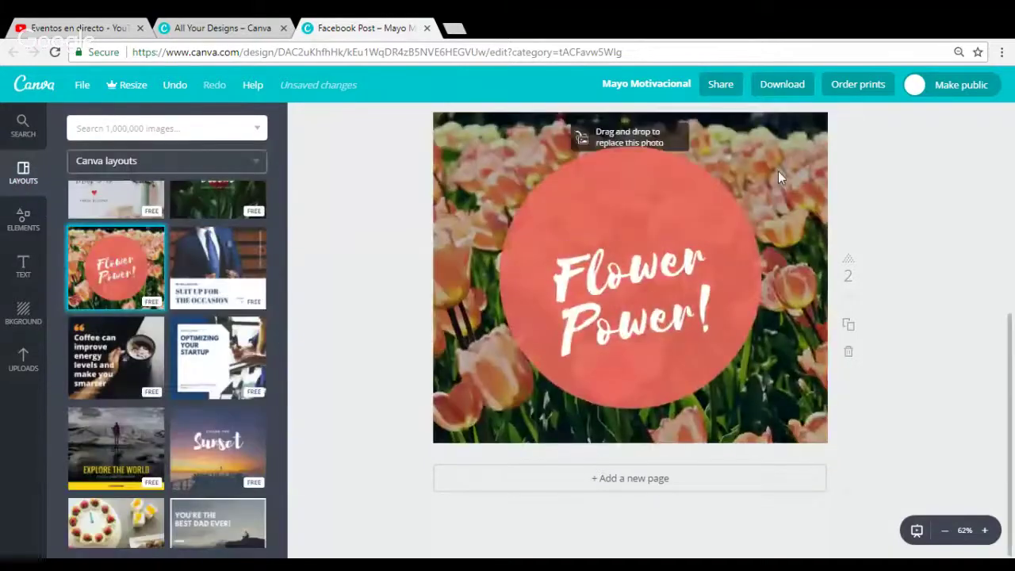
- Select the tulip photo and scroll through both pages to review them
{"action": "left_click", "coordinate": [778, 171]}
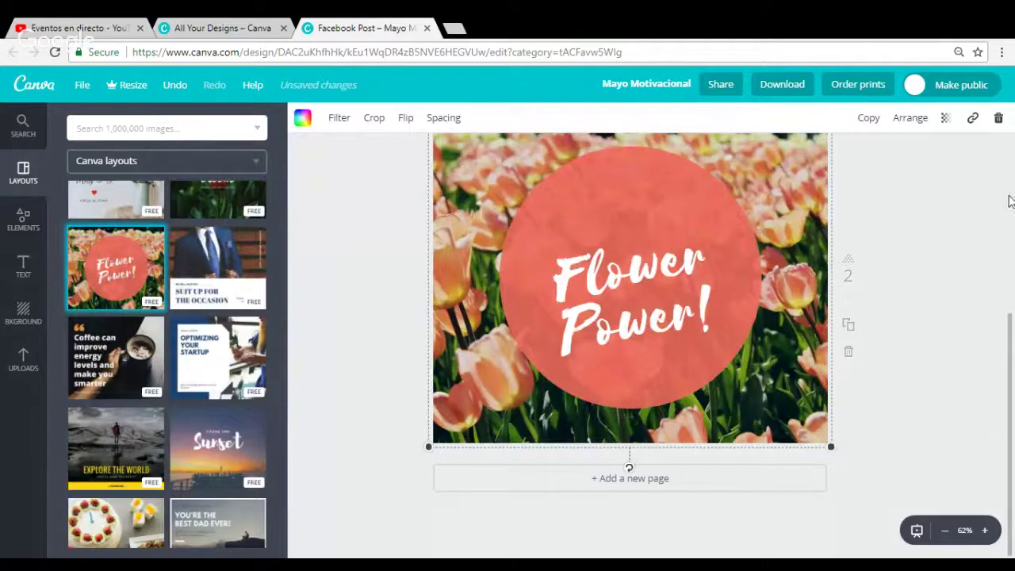
{"action": "scroll", "coordinate": [1012, 340], "scroll_direction": "up", "scroll_amount": 1}
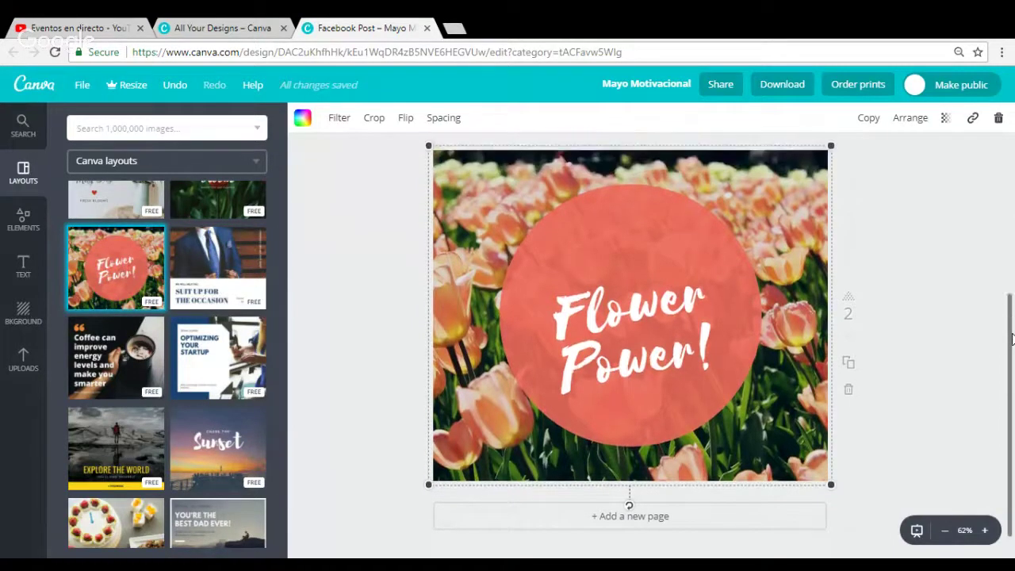
{"action": "left_click_drag", "start_coordinate": [1012, 340], "coordinate": [1012, 234]}
{"action": "left_click", "coordinate": [1013, 236]}
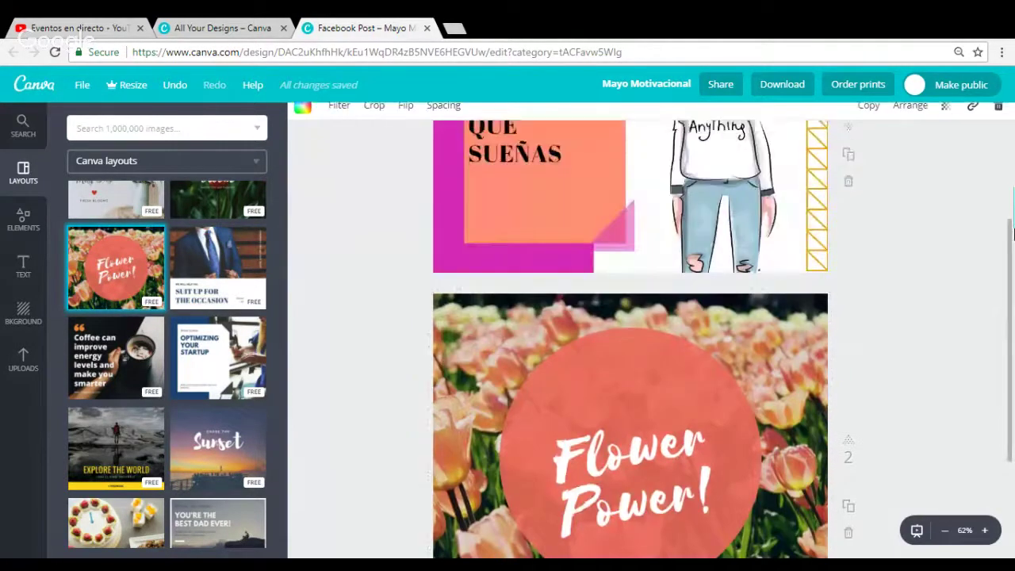
{"action": "left_click_drag", "start_coordinate": [1012, 260], "coordinate": [1013, 145]}
{"action": "scroll", "coordinate": [1011, 146], "scroll_direction": "down", "scroll_amount": 4}
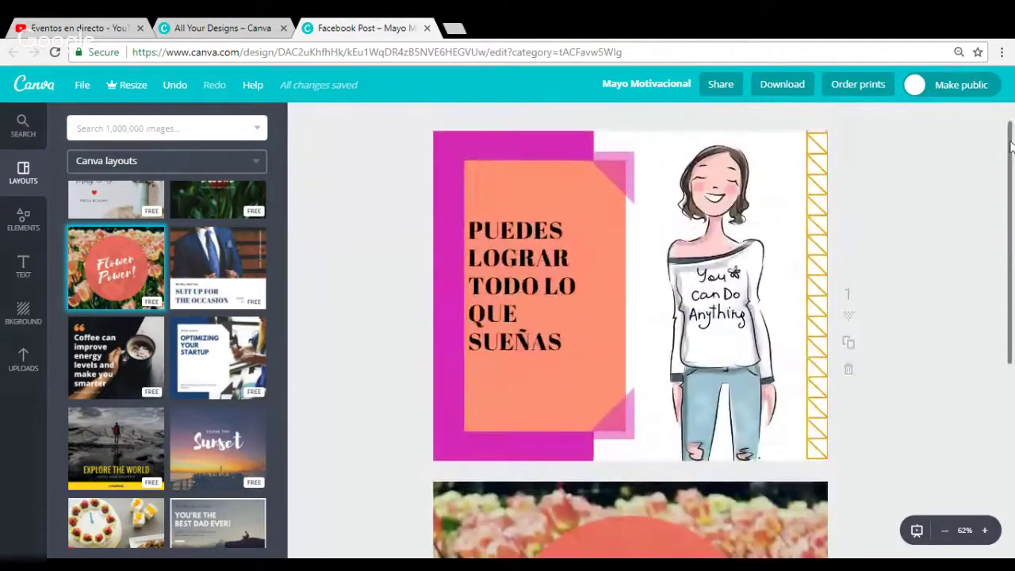
{"action": "scroll", "coordinate": [1010, 251], "scroll_direction": "down", "scroll_amount": 2}
{"action": "scroll", "coordinate": [1011, 250], "scroll_direction": "up", "scroll_amount": 3}
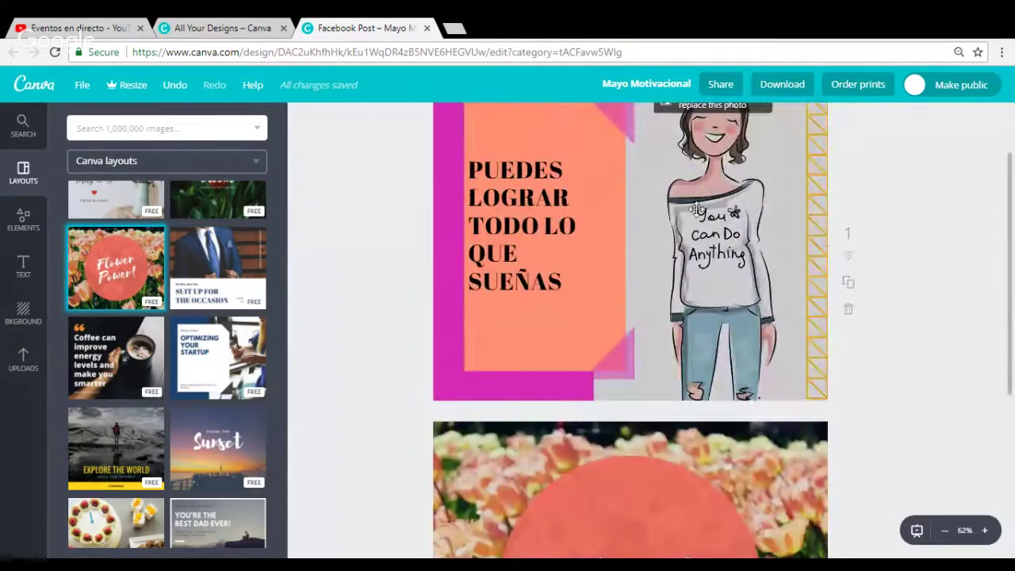
{"action": "left_click_drag", "start_coordinate": [1011, 272], "coordinate": [1010, 399]}
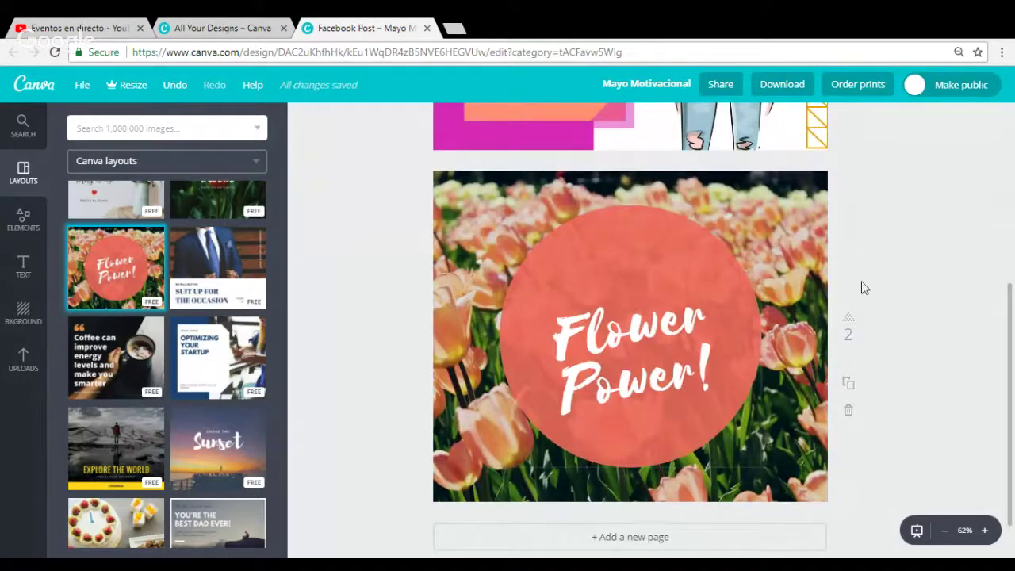
{"action": "left_click_drag", "start_coordinate": [1012, 373], "coordinate": [1012, 429]}
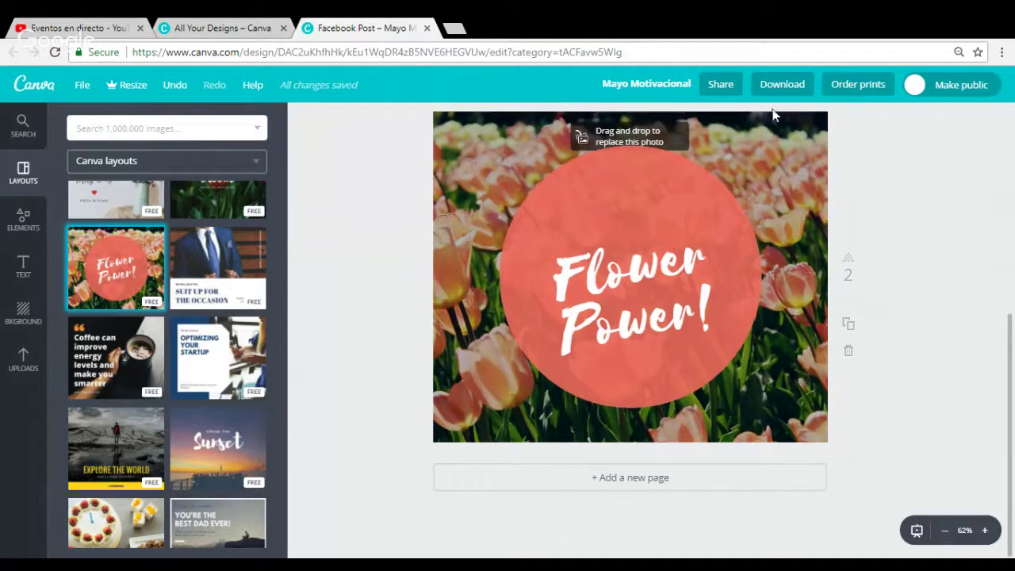
- Download all pages as JPG into Mayo Motivacional.zip and close the mobile-app prompt
{"action": "left_click", "coordinate": [785, 86]}
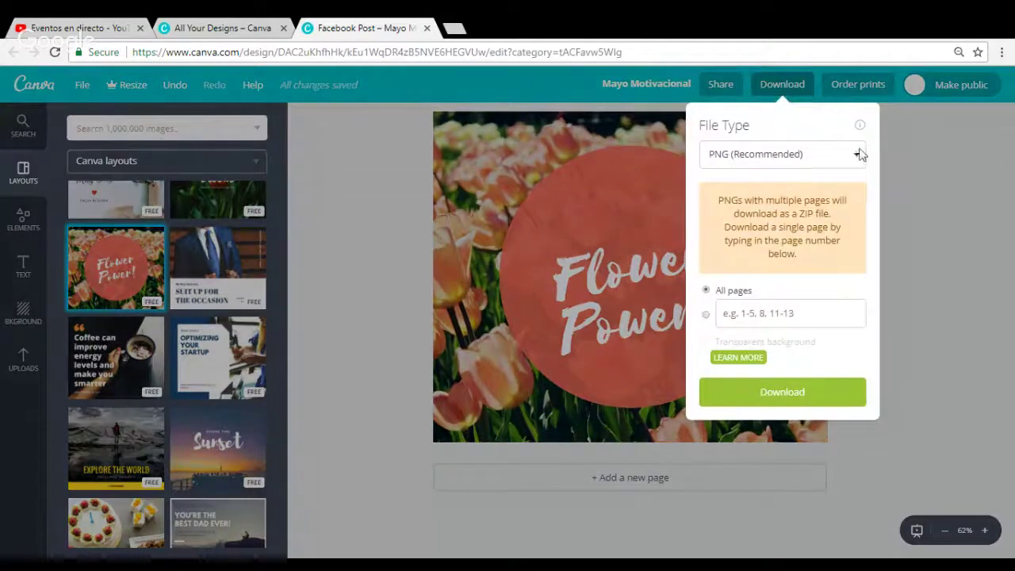
{"action": "left_click", "coordinate": [858, 154]}
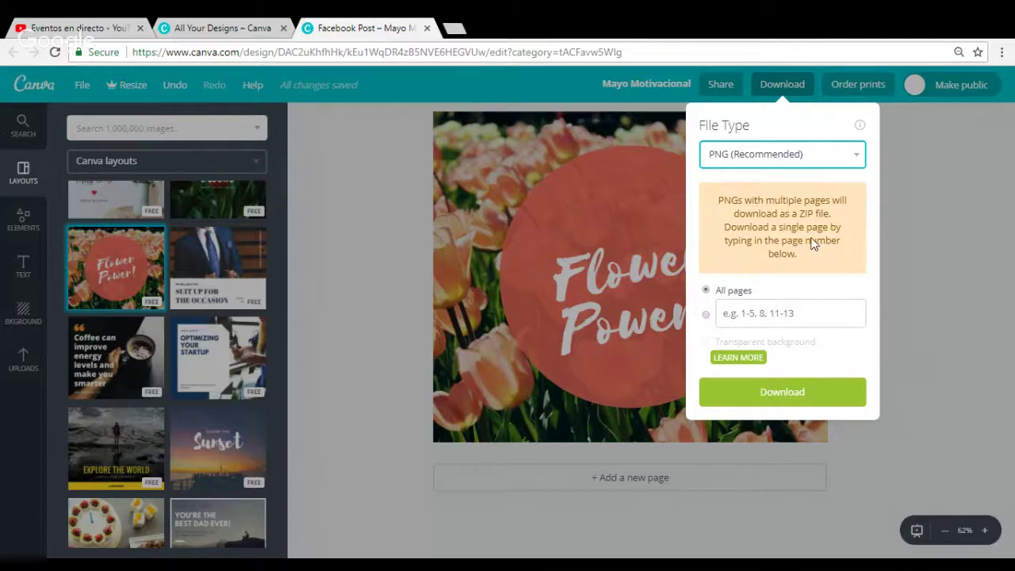
{"action": "left_click", "coordinate": [809, 154]}
{"action": "type", "text": "jpg"}
{"action": "left_click", "coordinate": [820, 181]}
{"action": "left_click", "coordinate": [809, 358]}
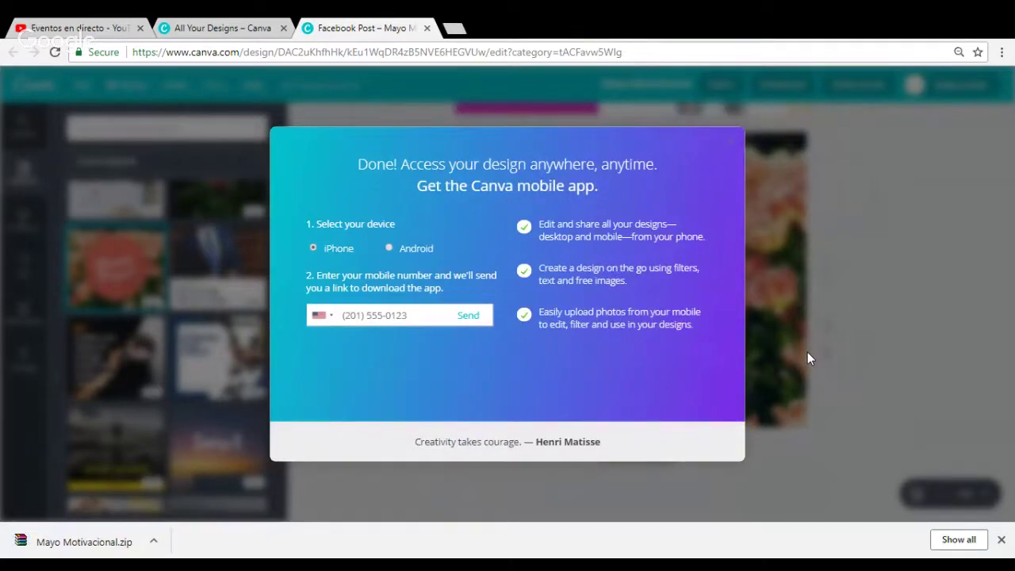
{"action": "left_click", "coordinate": [732, 143]}
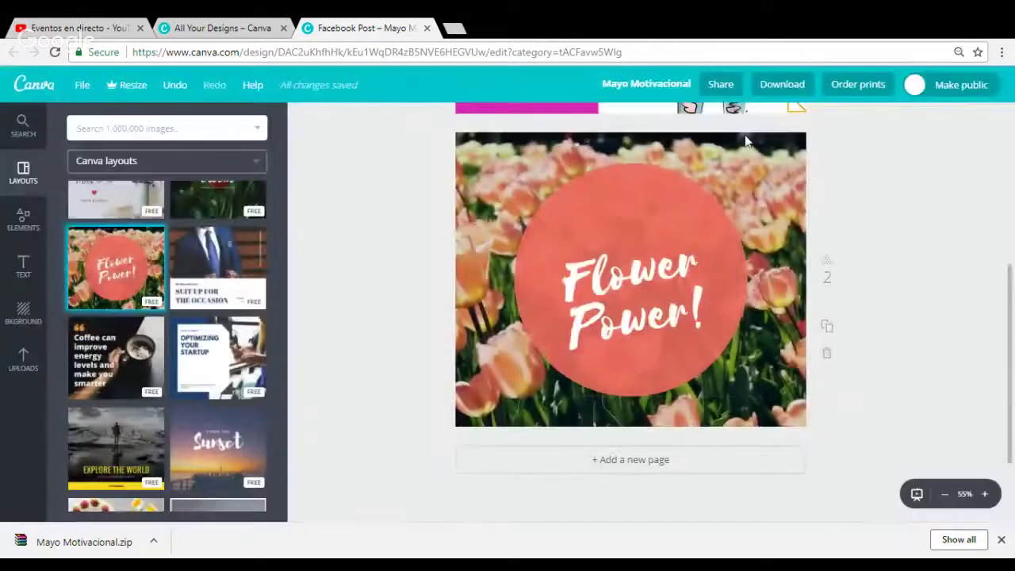
- Scroll back to page 1, open Background, then return to All your designs
{"action": "left_click_drag", "start_coordinate": [1010, 324], "coordinate": [1012, 140]}
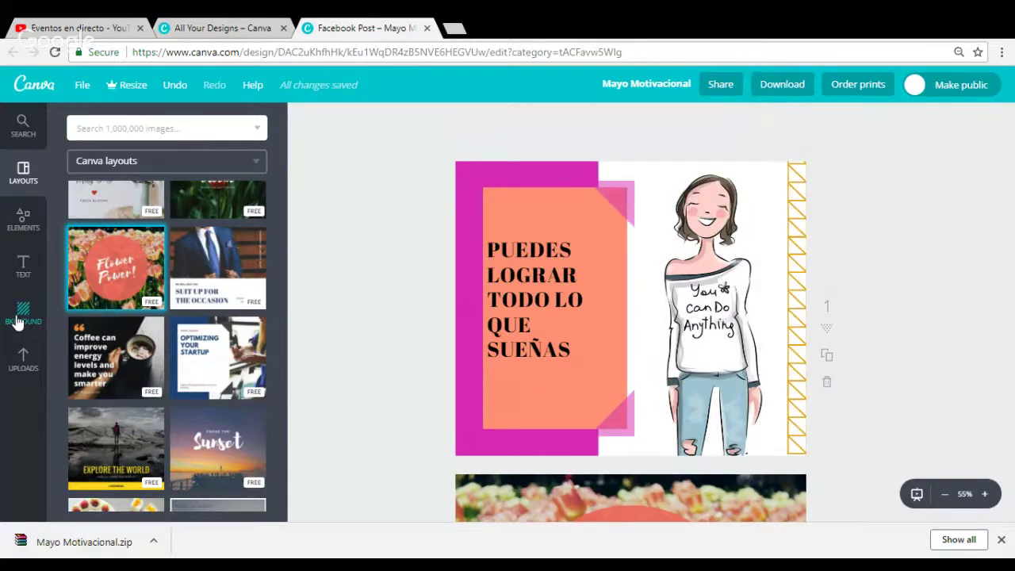
{"action": "left_click", "coordinate": [17, 321]}
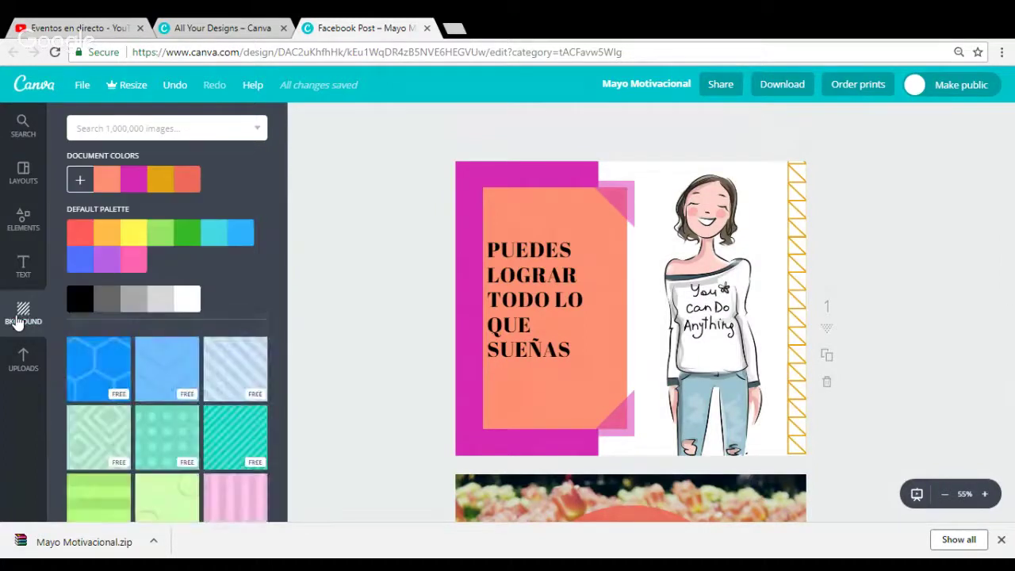
{"action": "left_click", "coordinate": [42, 90]}
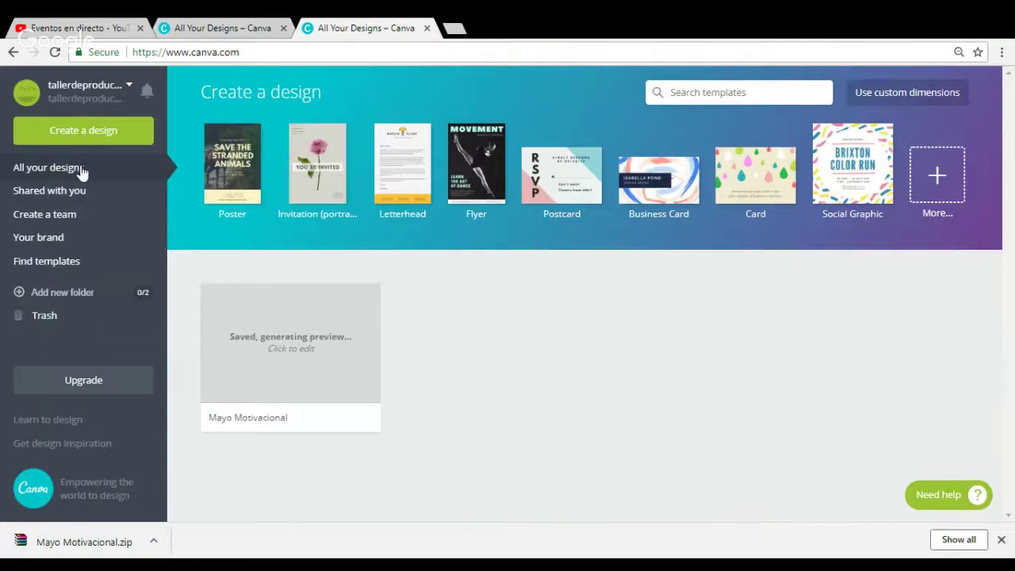
- Browse the Create a design categories and scroll through the design types
{"action": "left_click", "coordinate": [119, 133]}
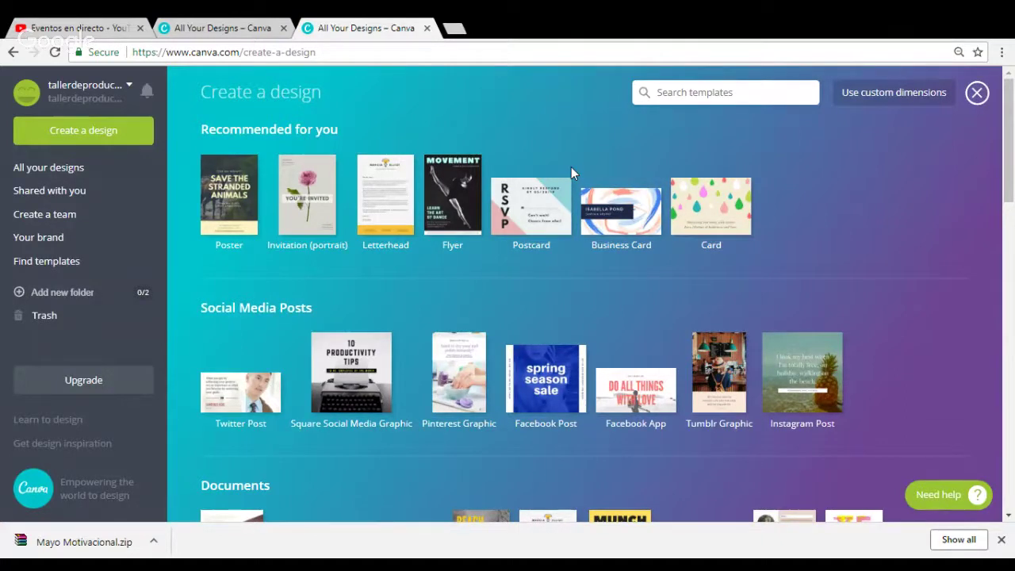
{"action": "left_click_drag", "start_coordinate": [1012, 112], "coordinate": [1012, 255]}
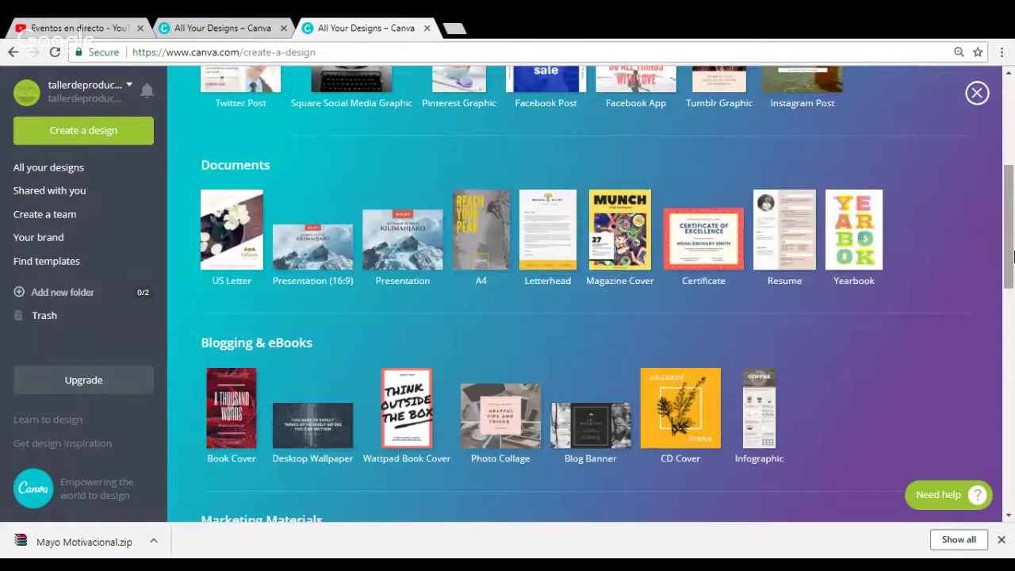
{"action": "scroll", "coordinate": [1011, 252], "scroll_direction": "down", "scroll_amount": 2}
{"action": "left_click_drag", "start_coordinate": [1011, 252], "coordinate": [1012, 452]}
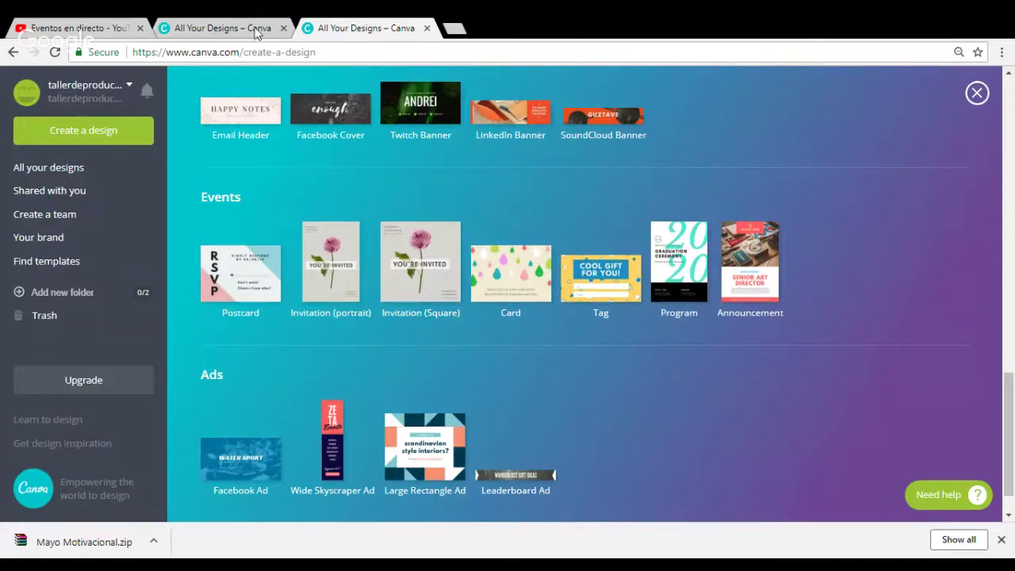
- Switch between the open Canva tabs, then go to the YouTube live events page
{"action": "left_click", "coordinate": [230, 27]}
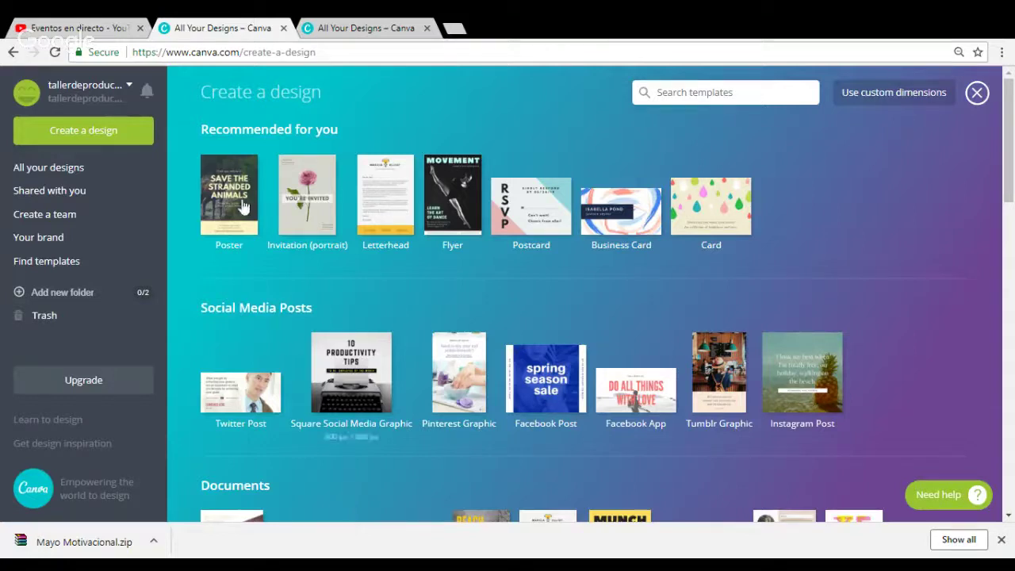
{"action": "left_click", "coordinate": [367, 34]}
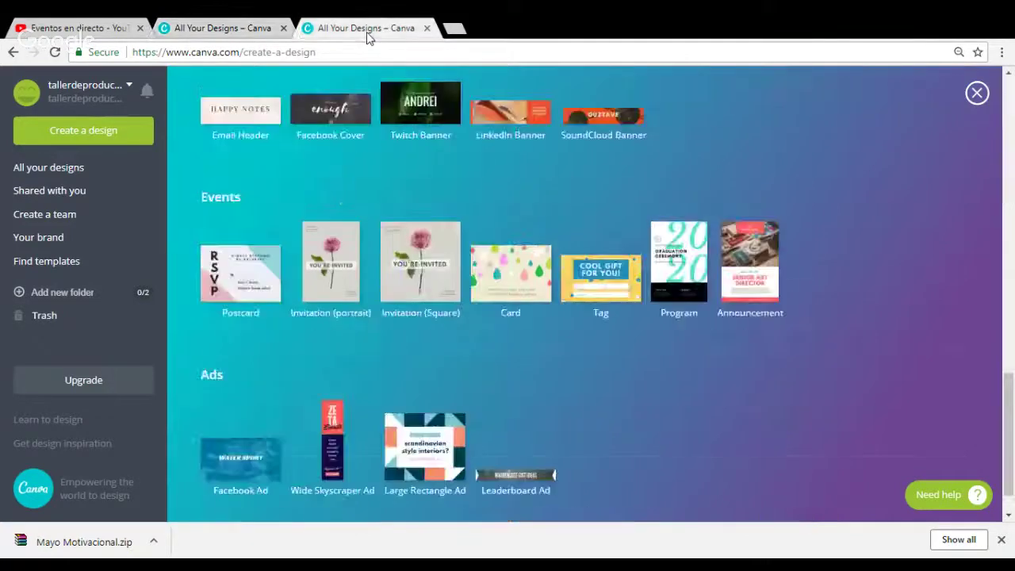
{"action": "left_click", "coordinate": [212, 29]}
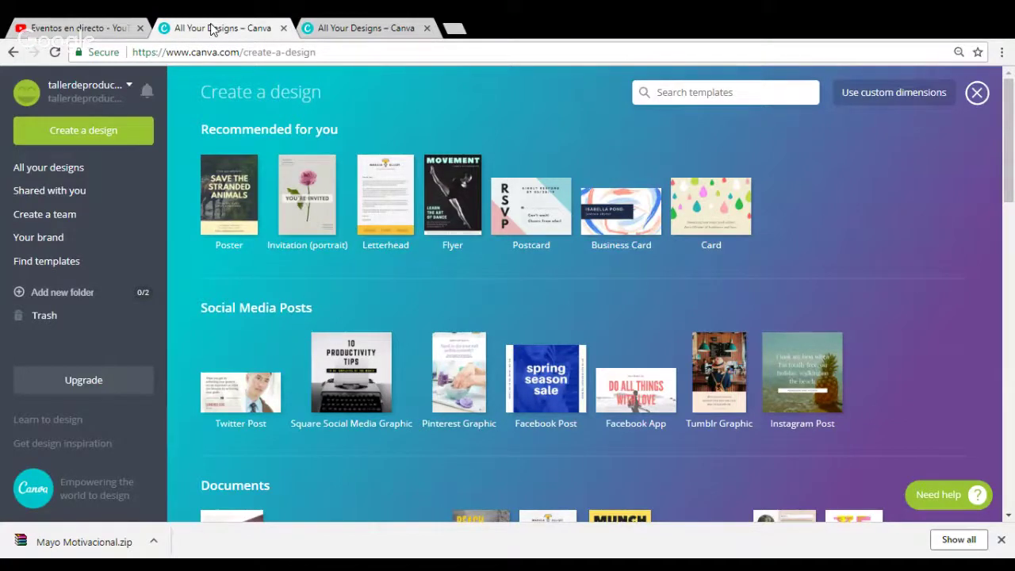
{"action": "left_click", "coordinate": [60, 26]}
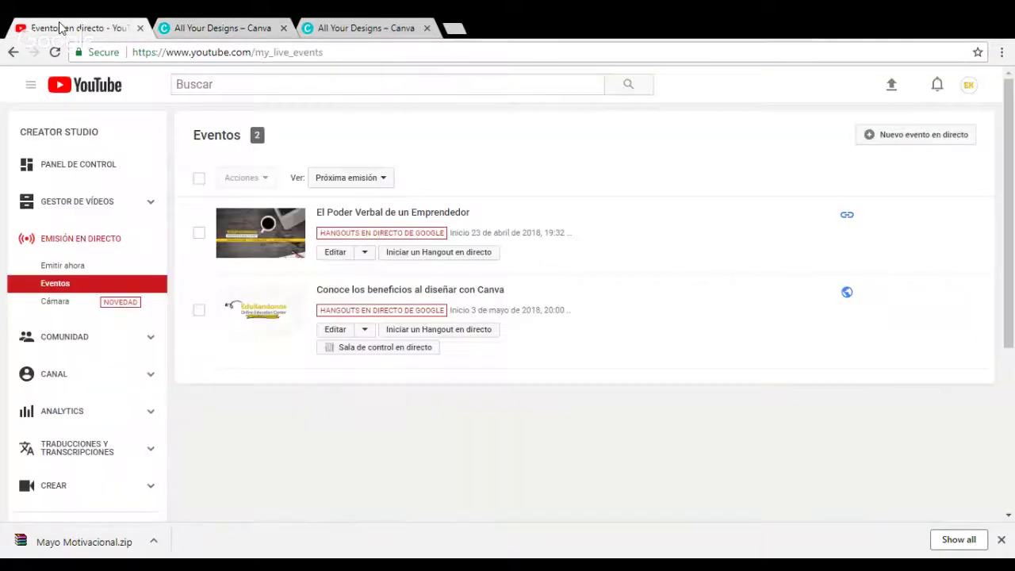